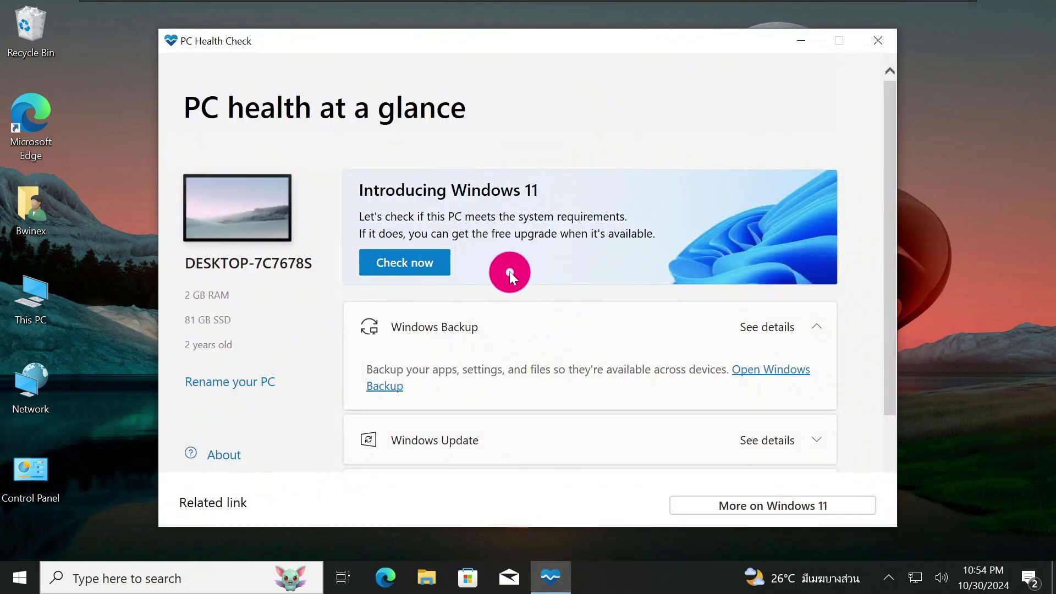
- Check whether this PC meets the Windows 11 system requirements, then close PC Health Check
{"action": "left_click", "coordinate": [437, 267]}
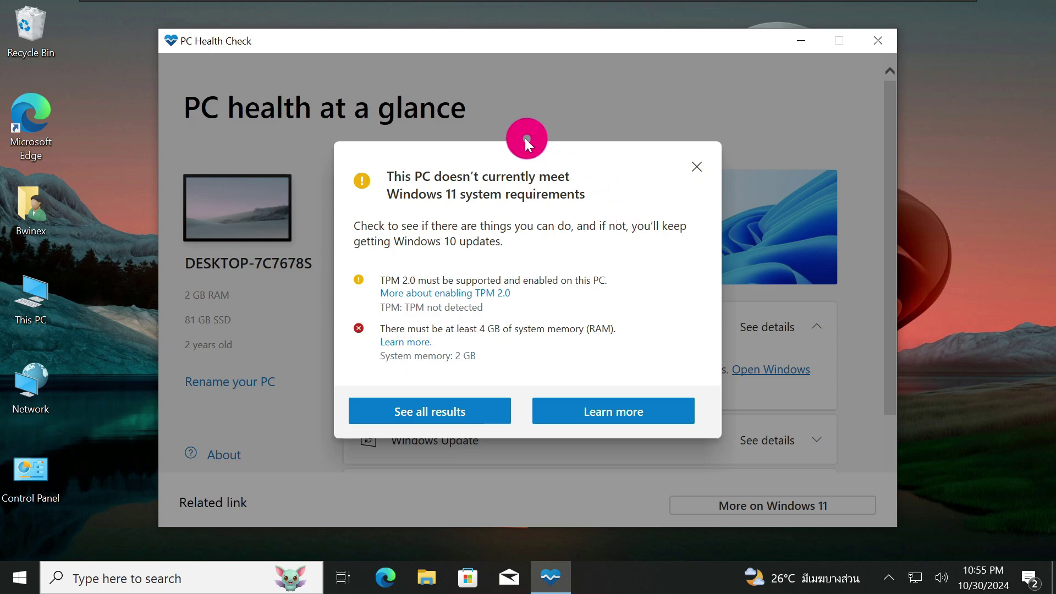
{"action": "left_click", "coordinate": [696, 167]}
{"action": "left_click", "coordinate": [880, 42]}
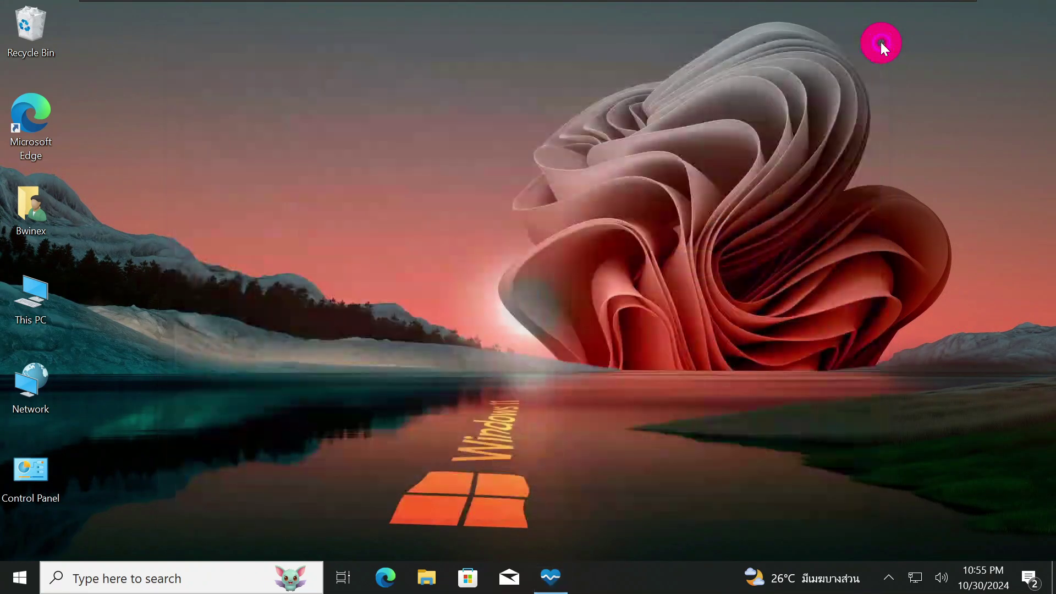
- Switch to Microsoft Edge, search the web for "download windows 11 iso" and open Microsoft's Download Windows 11 page
{"action": "double_click", "coordinate": [47, 118]}
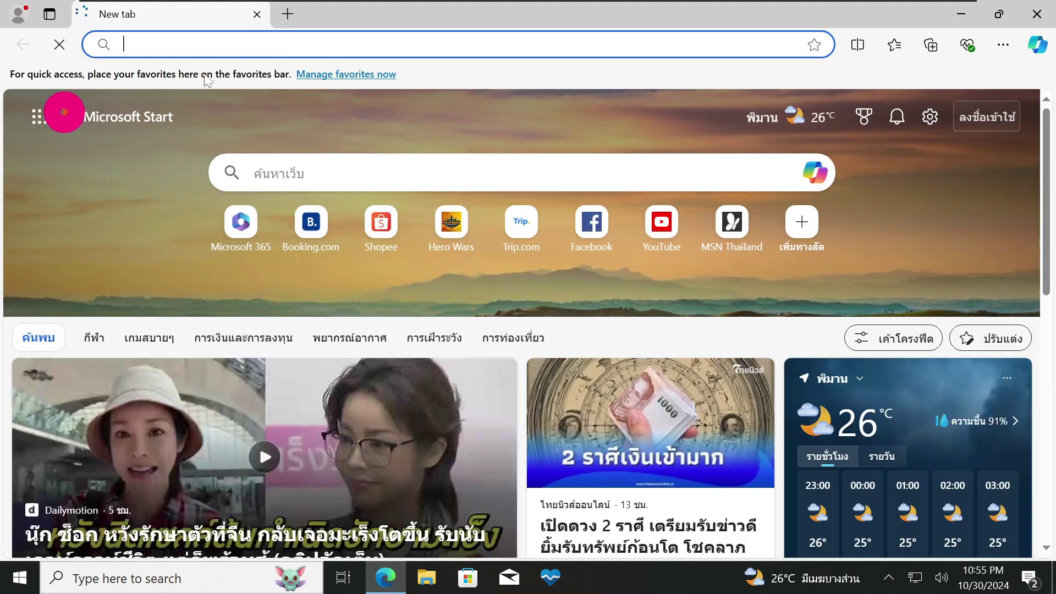
{"action": "type", "text": "d"}
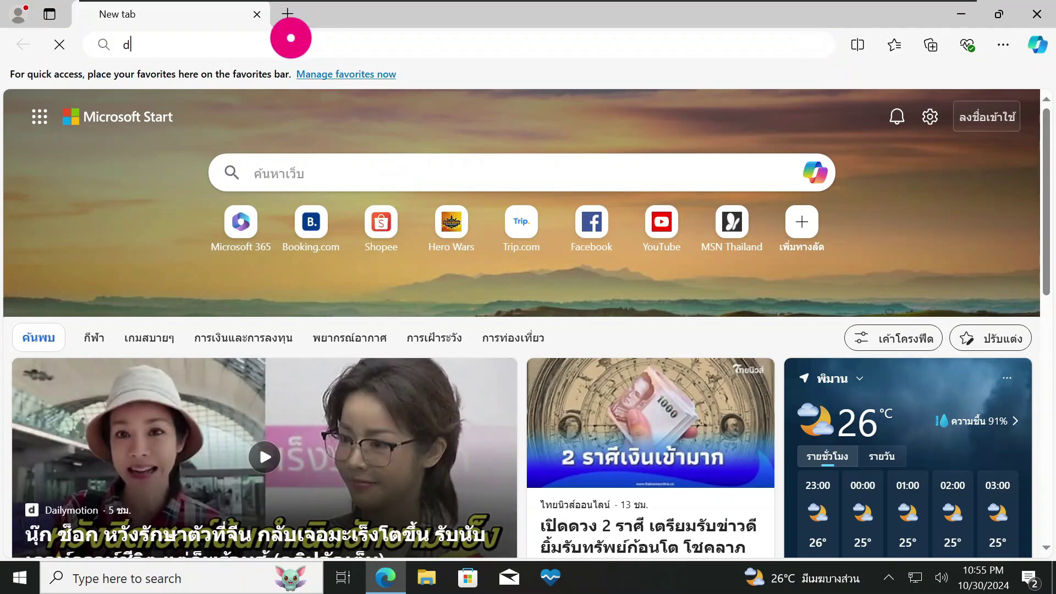
{"action": "type", "text": "ownload w"}
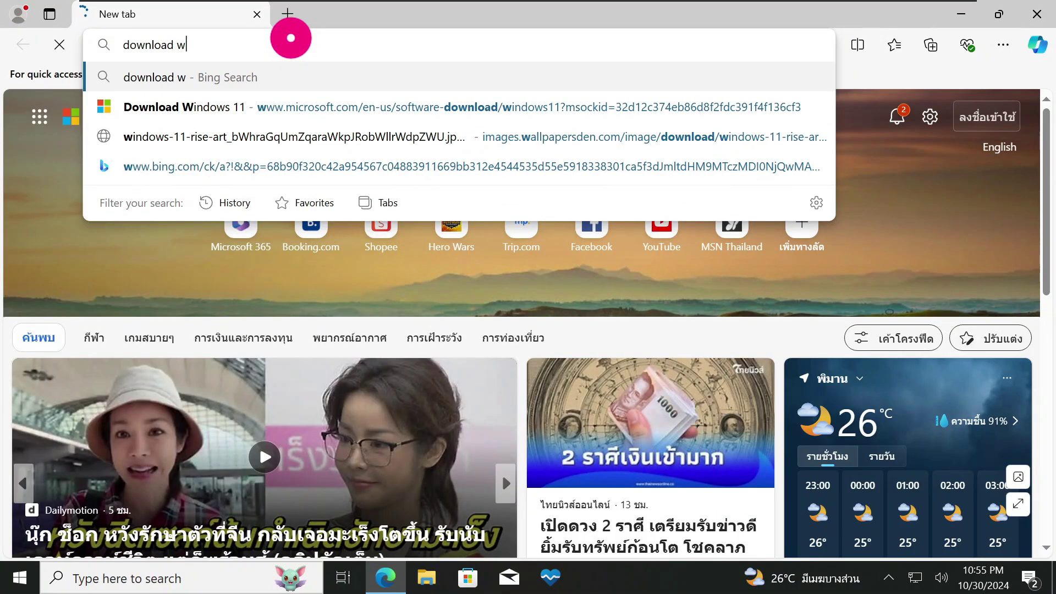
{"action": "type", "text": "indows 11 iso"}
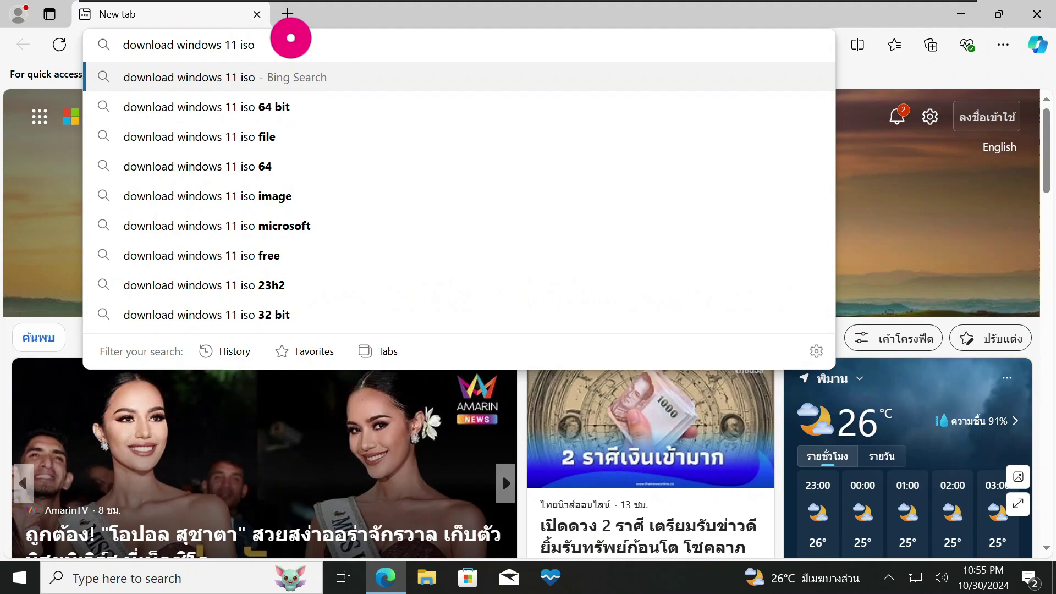
{"action": "key", "text": "Return"}
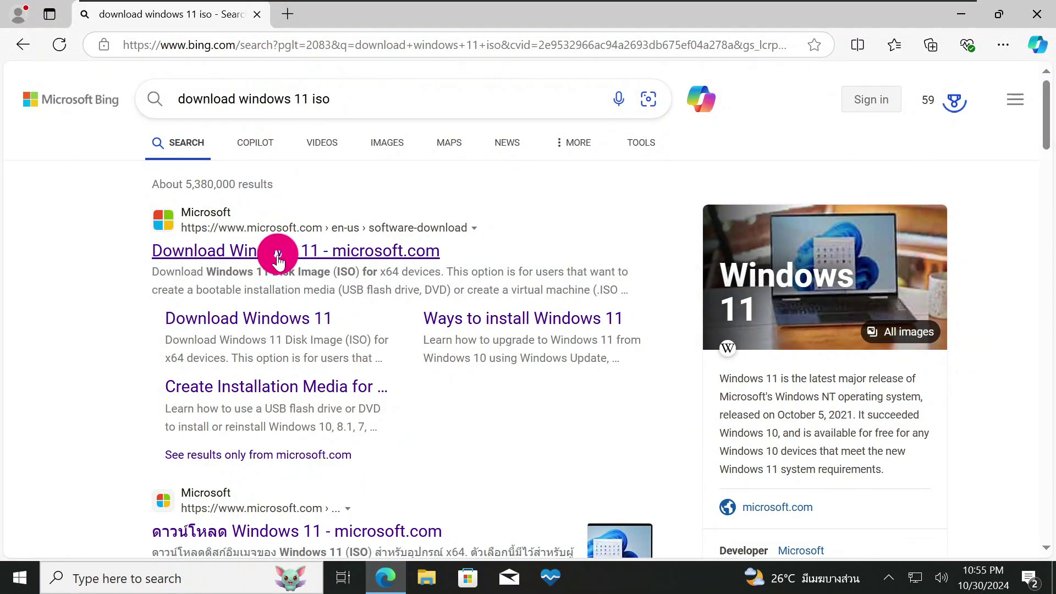
{"action": "left_click", "coordinate": [305, 249]}
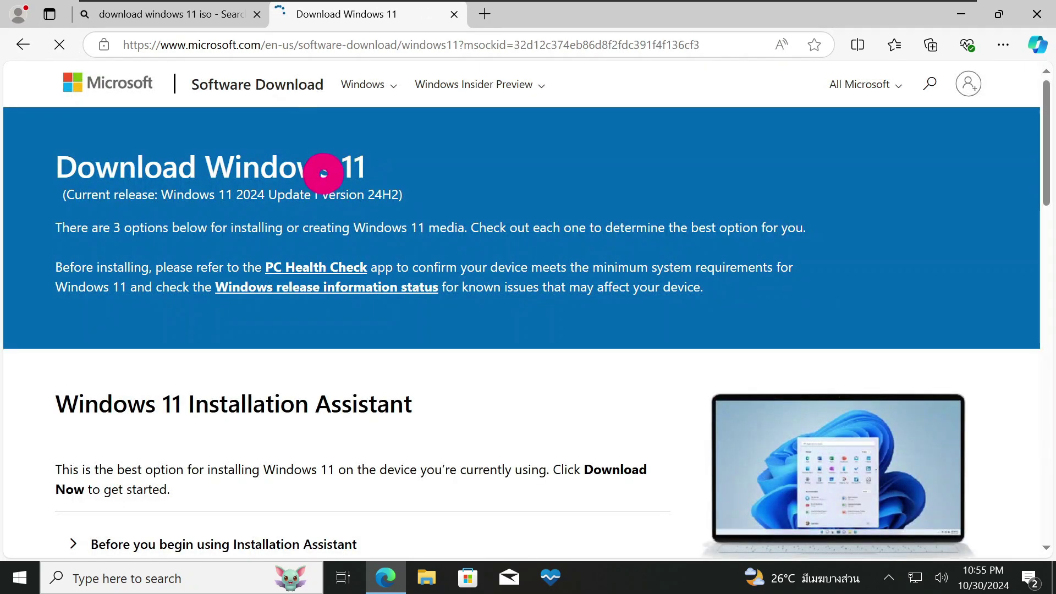
- Select Windows 11 (multi-edition ISO for x64 devices) as the disk image and request its download
{"action": "scroll", "coordinate": [282, 176], "scroll_direction": "down", "scroll_amount": 5}
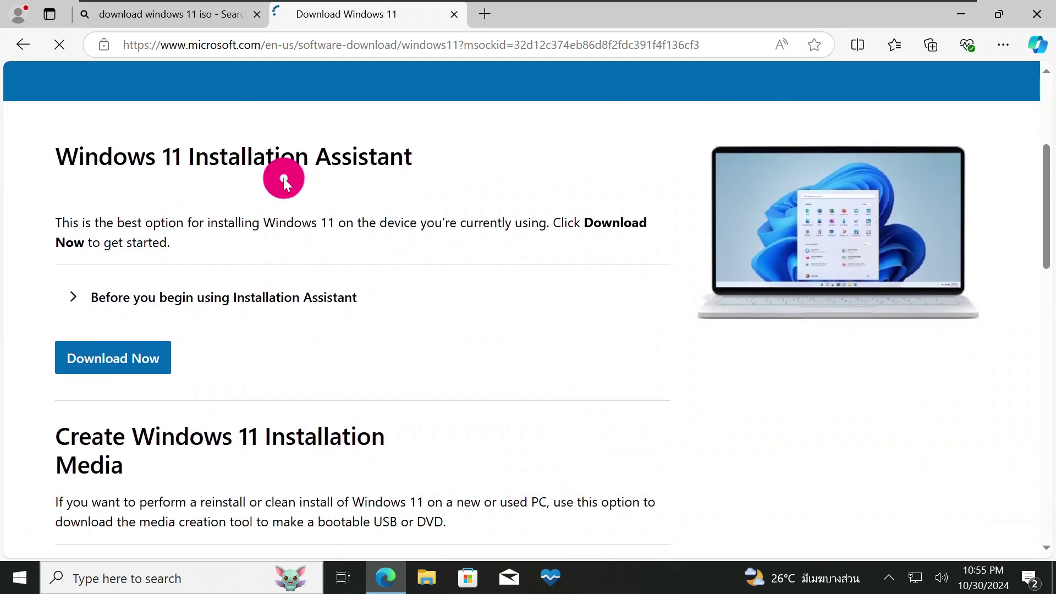
{"action": "scroll", "coordinate": [283, 177], "scroll_direction": "down", "scroll_amount": 10}
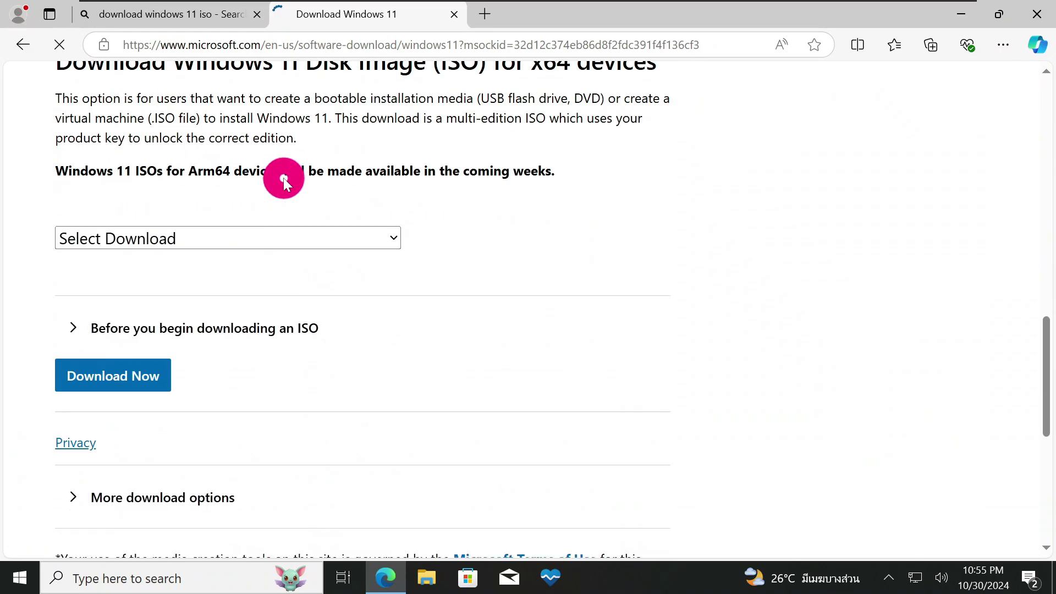
{"action": "scroll", "coordinate": [282, 177], "scroll_direction": "up", "scroll_amount": 2}
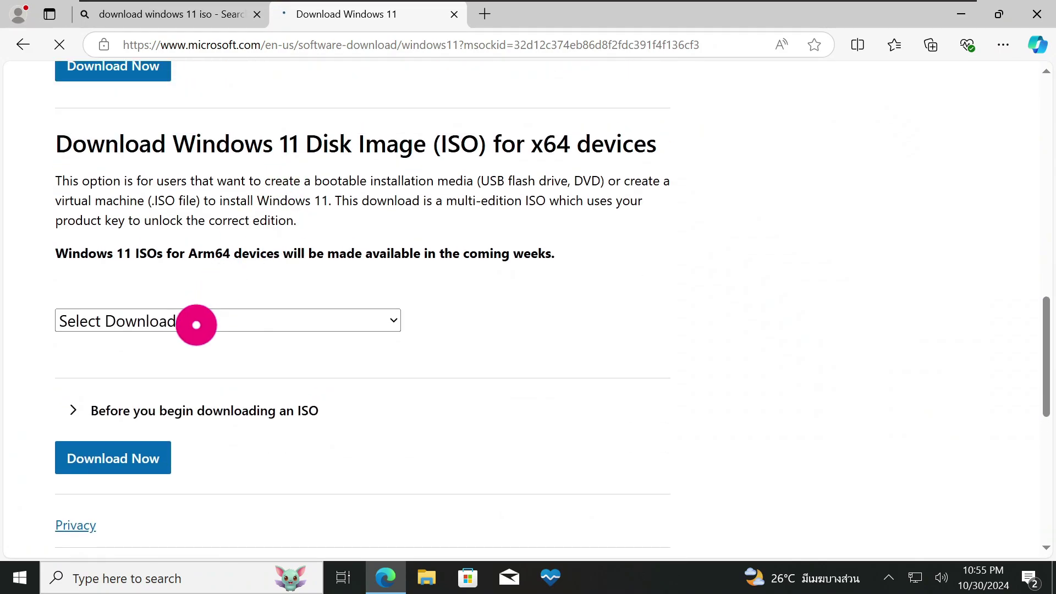
{"action": "left_click", "coordinate": [248, 324]}
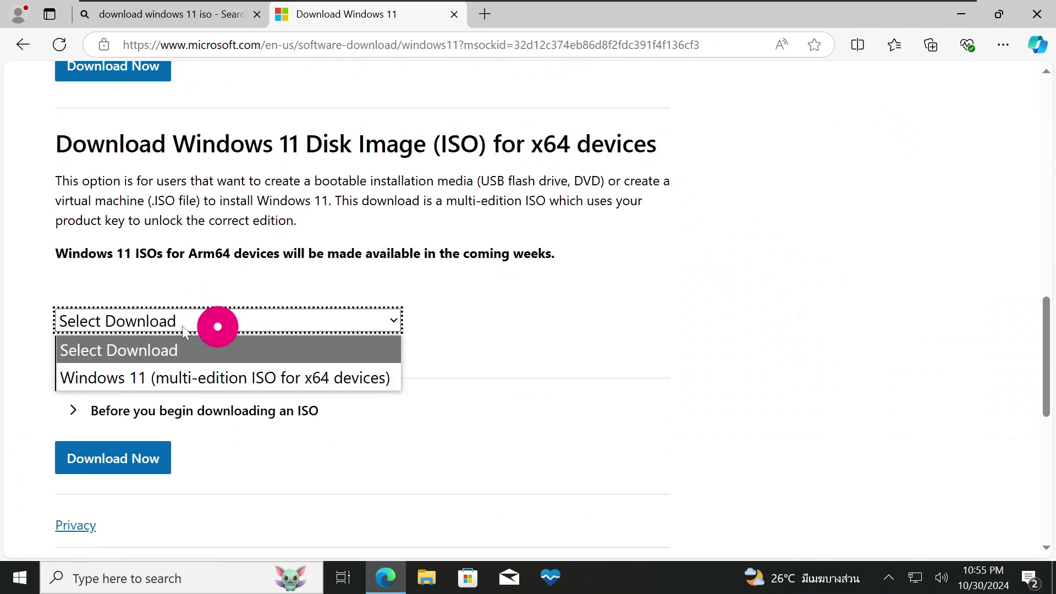
{"action": "left_click", "coordinate": [143, 376]}
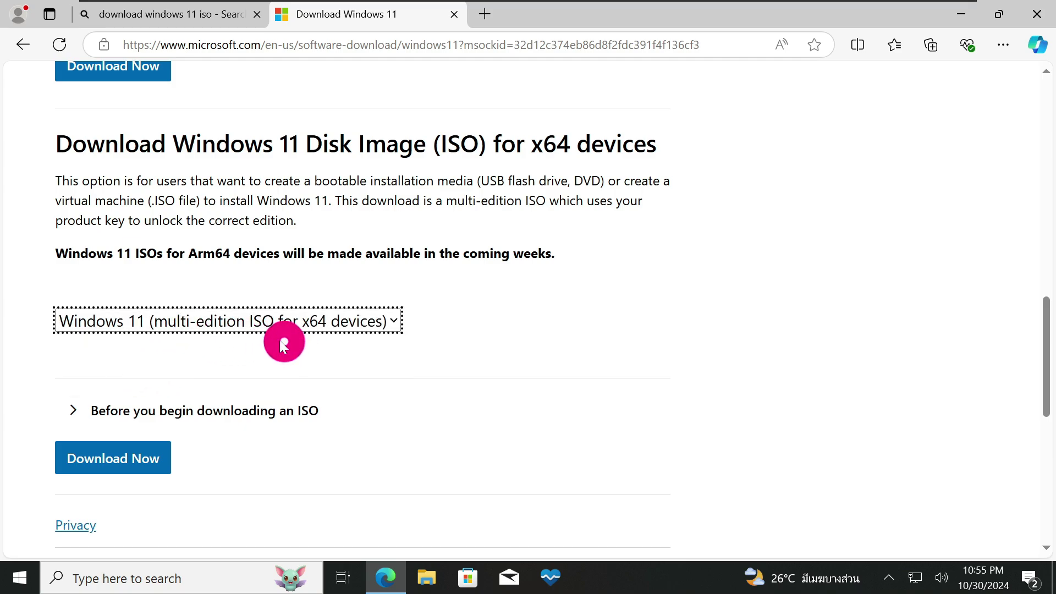
{"action": "scroll", "coordinate": [167, 330], "scroll_direction": "down", "scroll_amount": 1}
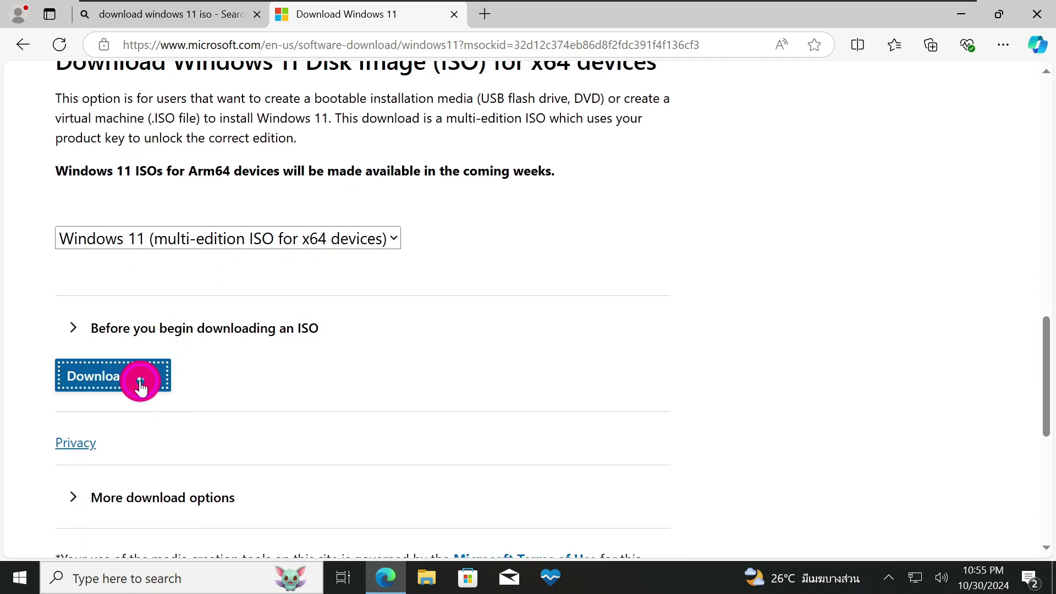
{"action": "left_click", "coordinate": [140, 382]}
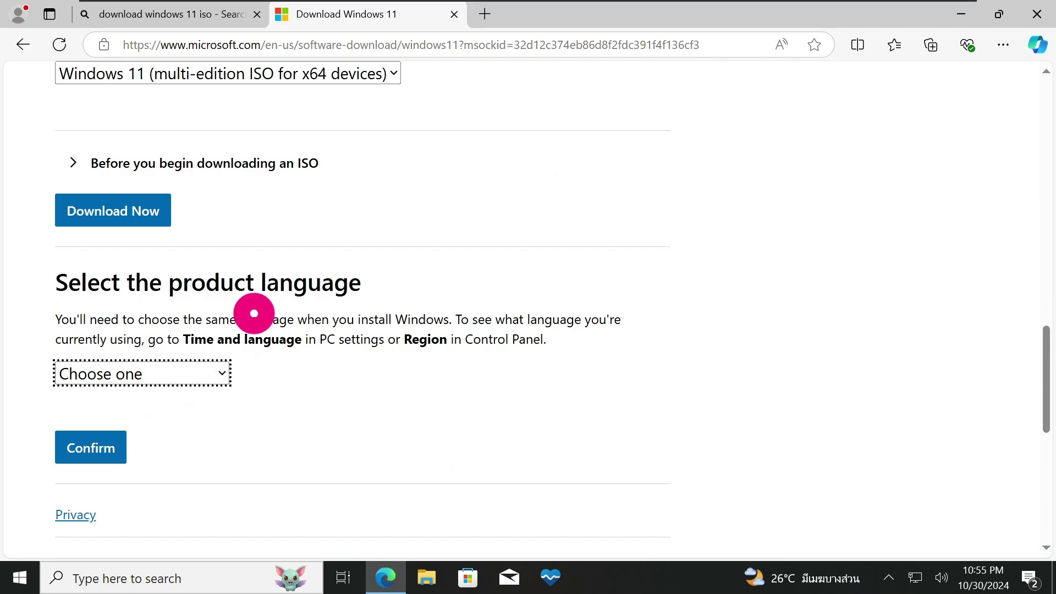
- Choose English (United States) as the product language for the ISO and confirm it
{"action": "scroll", "coordinate": [222, 301], "scroll_direction": "down", "scroll_amount": 1}
{"action": "left_click", "coordinate": [205, 295]}
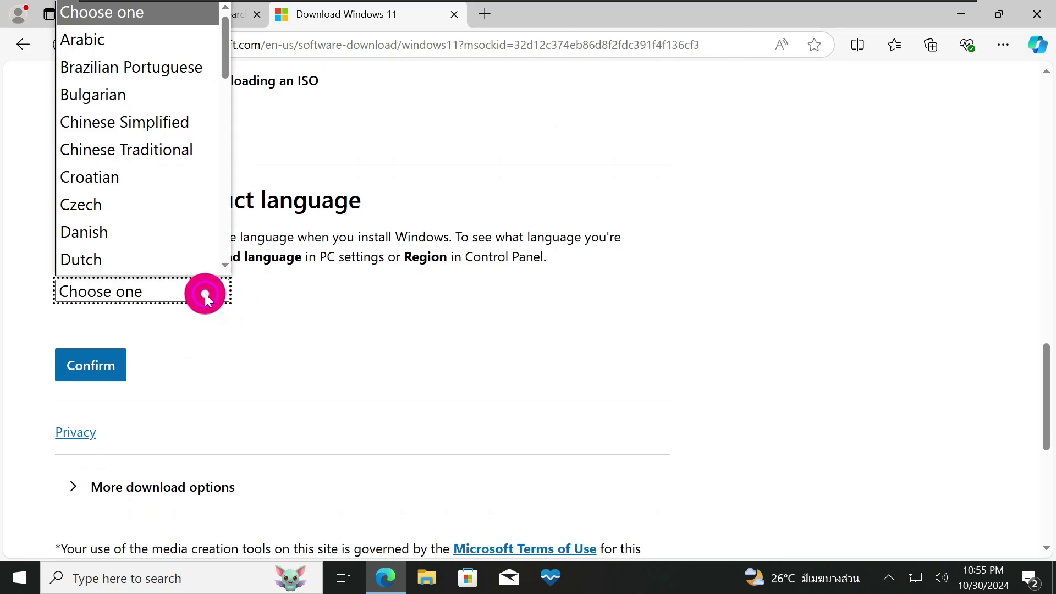
{"action": "scroll", "coordinate": [155, 190], "scroll_direction": "down", "scroll_amount": 1}
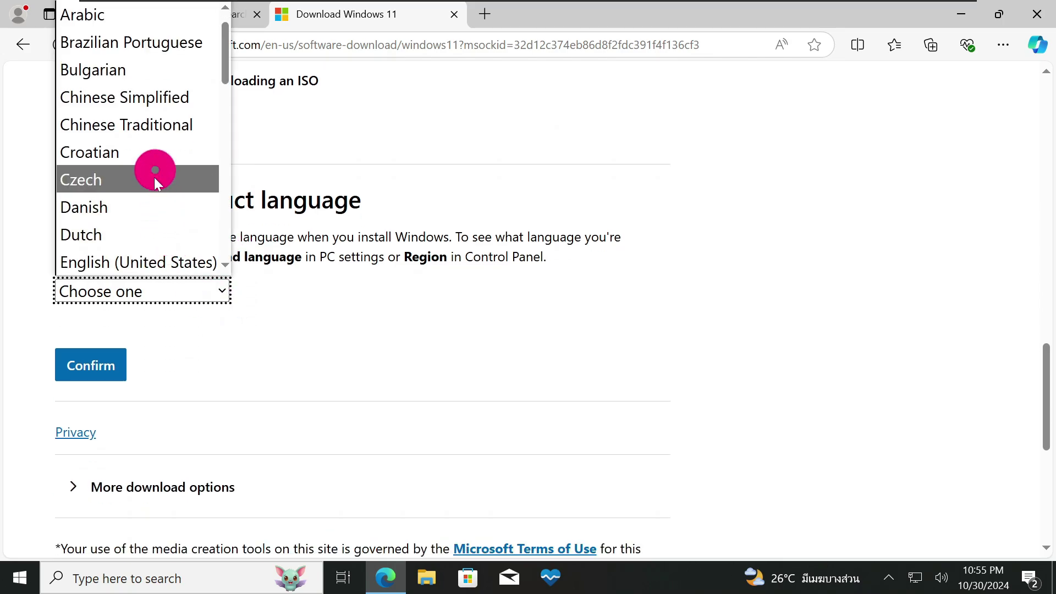
{"action": "left_click", "coordinate": [163, 263]}
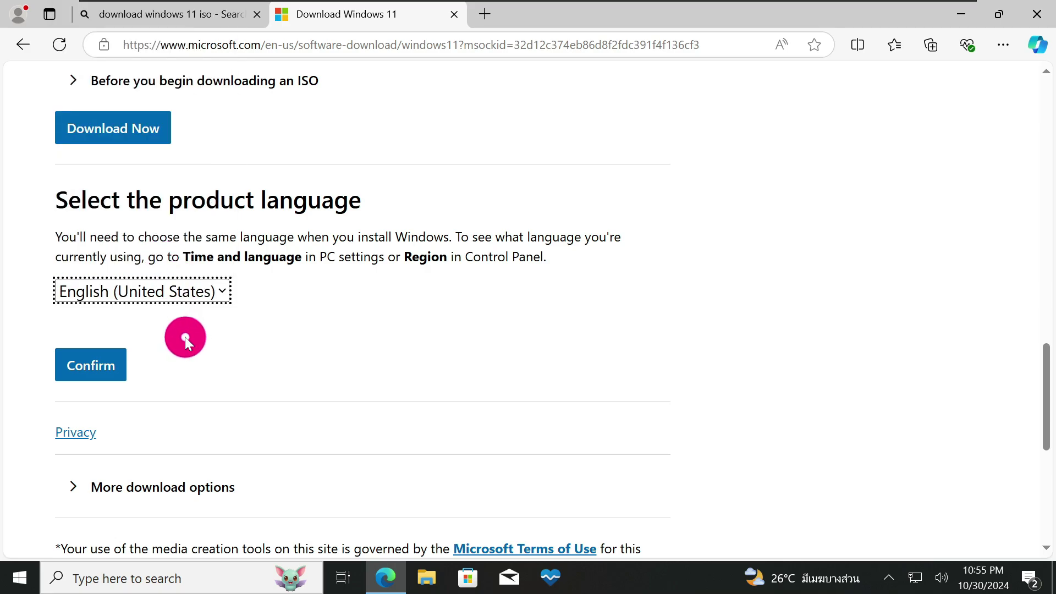
{"action": "scroll", "coordinate": [185, 336], "scroll_direction": "down", "scroll_amount": 1}
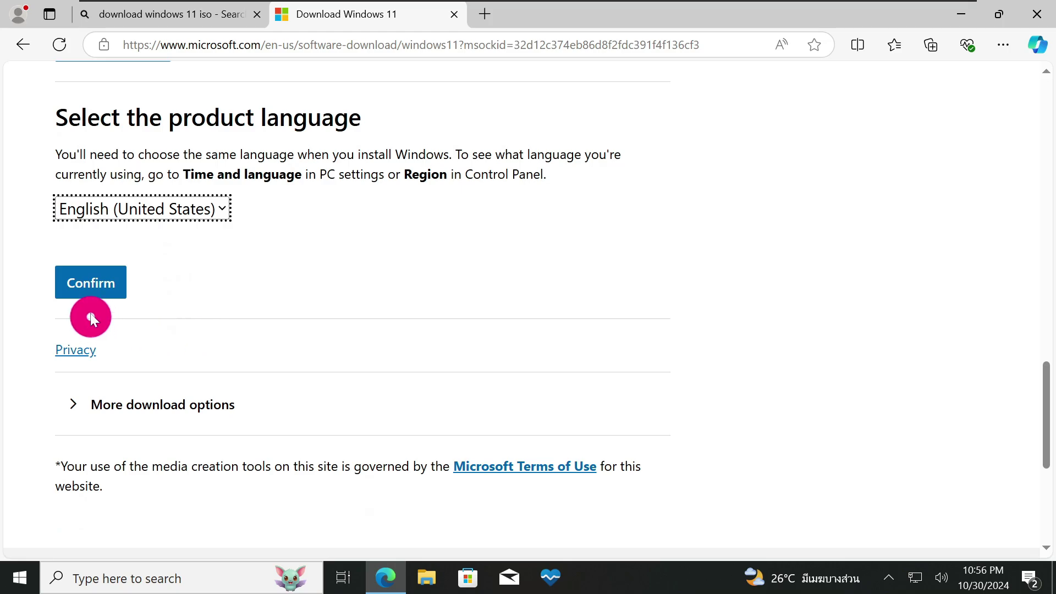
{"action": "left_click", "coordinate": [110, 290]}
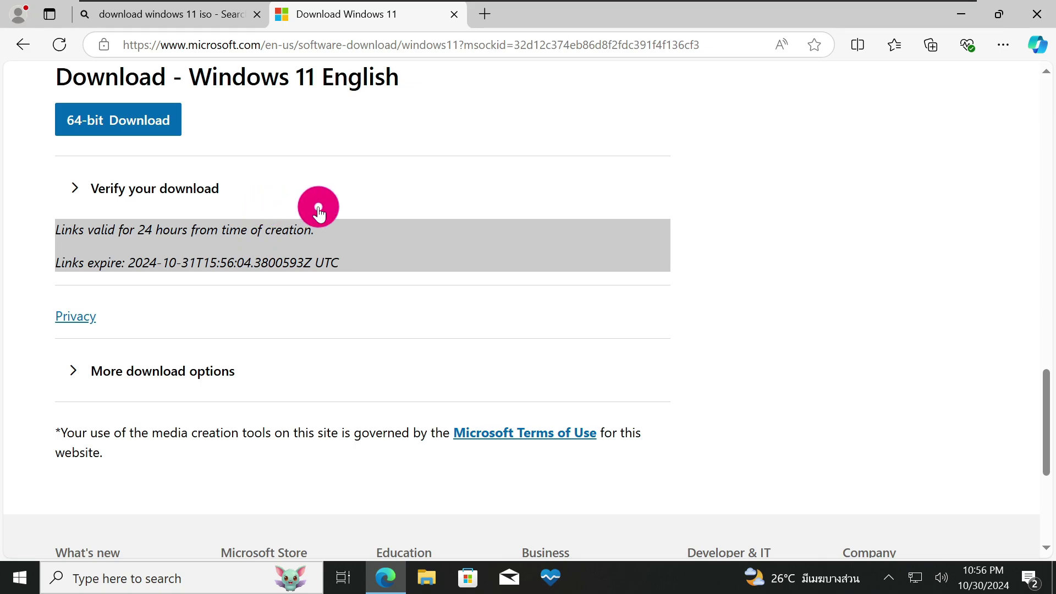
- Download the 64-bit Windows 11 English ISO
{"action": "scroll", "coordinate": [325, 199], "scroll_direction": "up", "scroll_amount": 3}
{"action": "scroll", "coordinate": [325, 199], "scroll_direction": "up", "scroll_amount": 1}
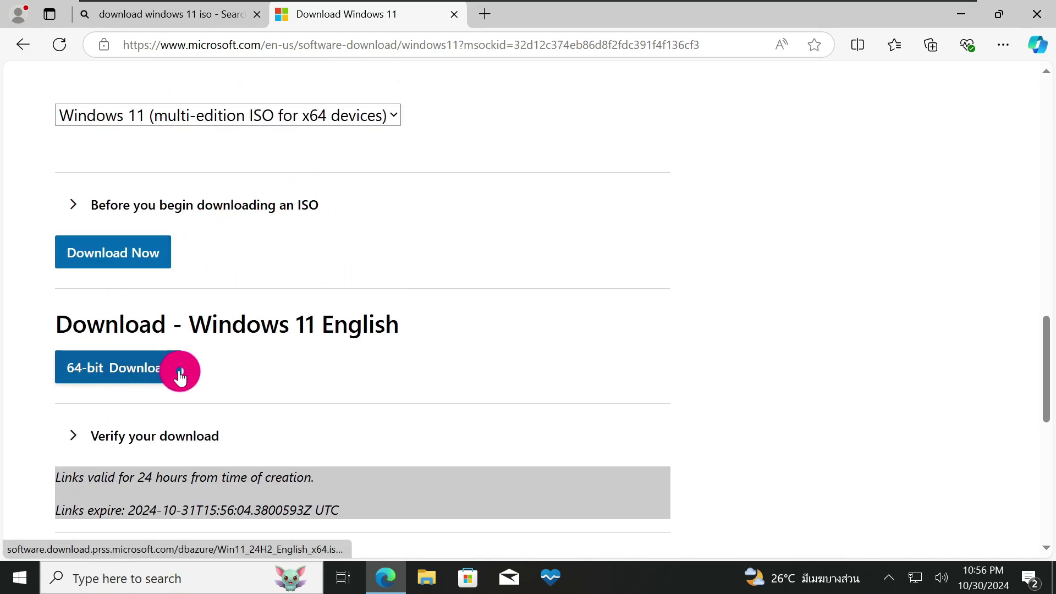
{"action": "left_click", "coordinate": [148, 367]}
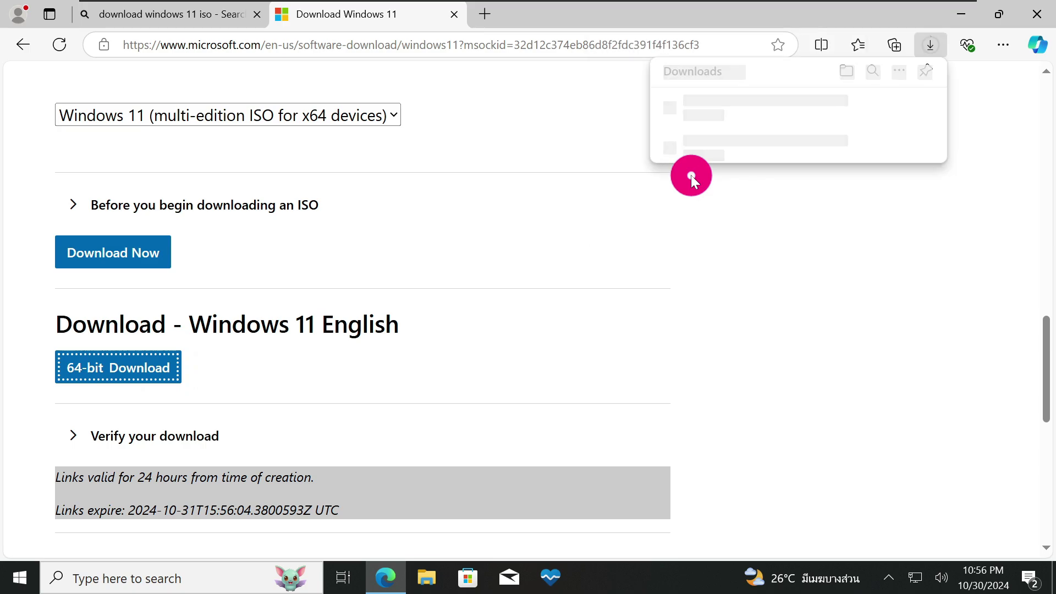
{"action": "mouse_move", "coordinate": [709, 127]}
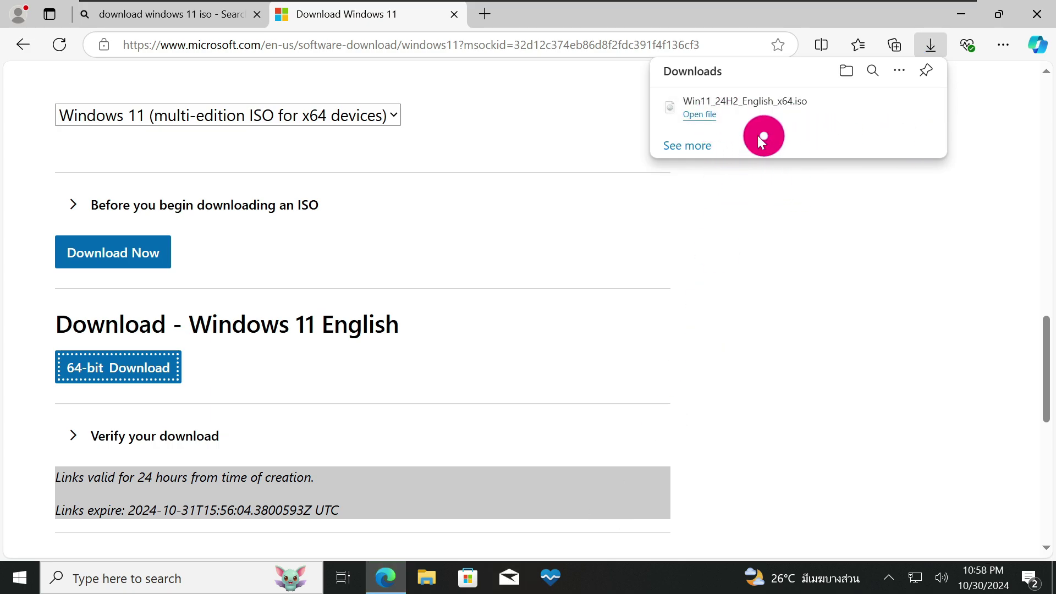
- Show the downloaded Win11_24H2_English_x64 ISO in its folder, then minimize the folder window and dismiss the downloads list
{"action": "mouse_move", "coordinate": [789, 123]}
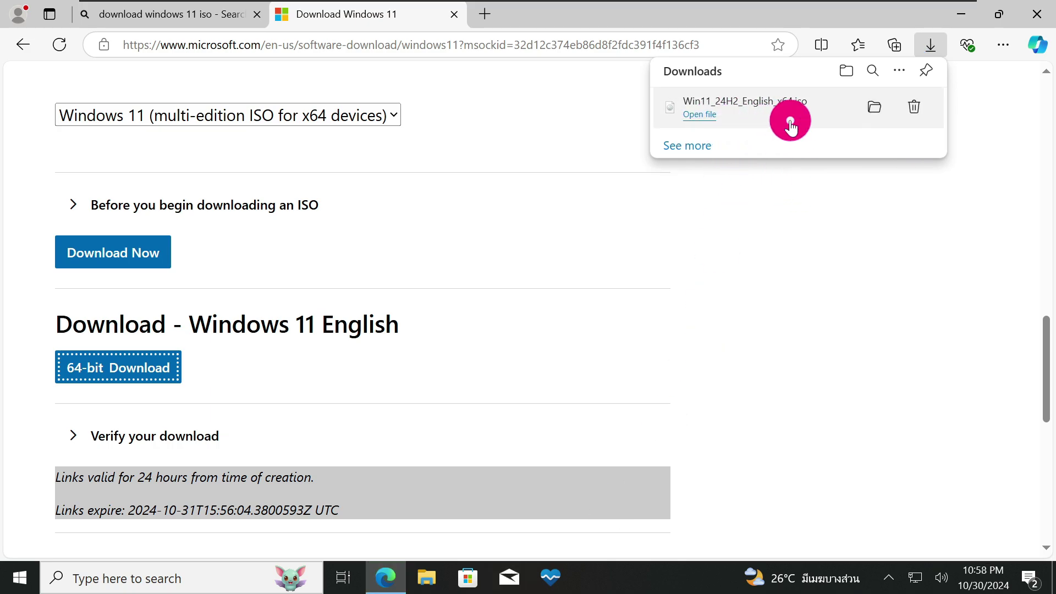
{"action": "left_click", "coordinate": [873, 114]}
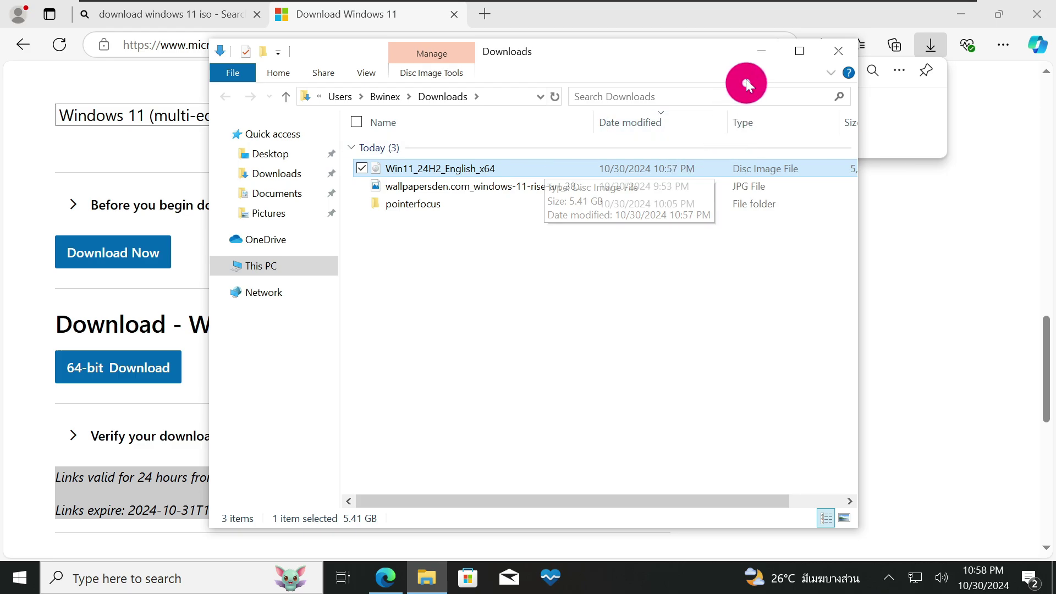
{"action": "left_click", "coordinate": [761, 51]}
{"action": "left_click", "coordinate": [583, 76]}
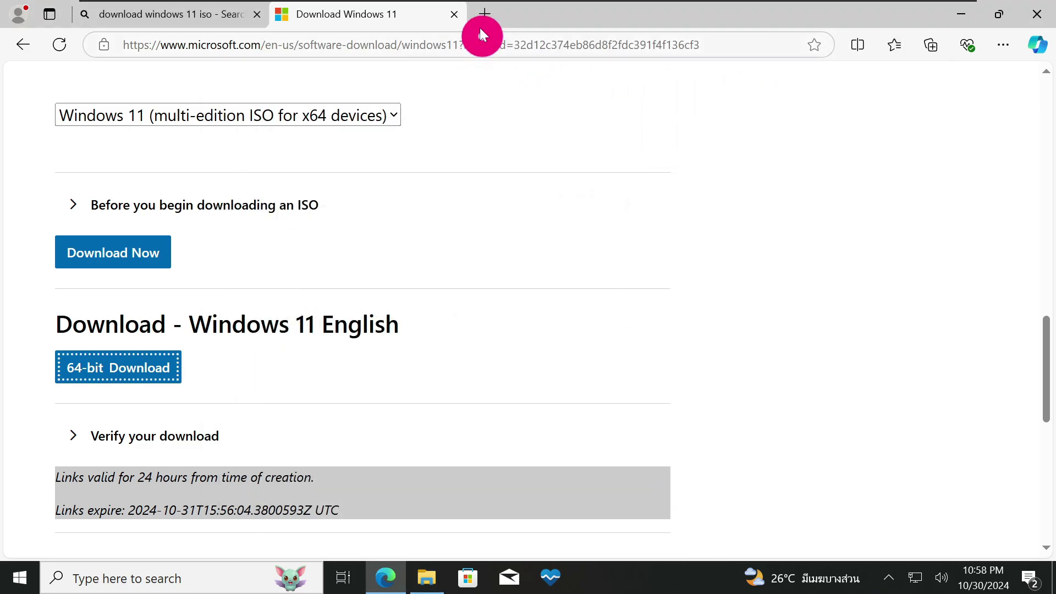
- Search for "download rufus" in a new browser tab and open the official rufus.ie site
{"action": "left_click", "coordinate": [480, 12]}
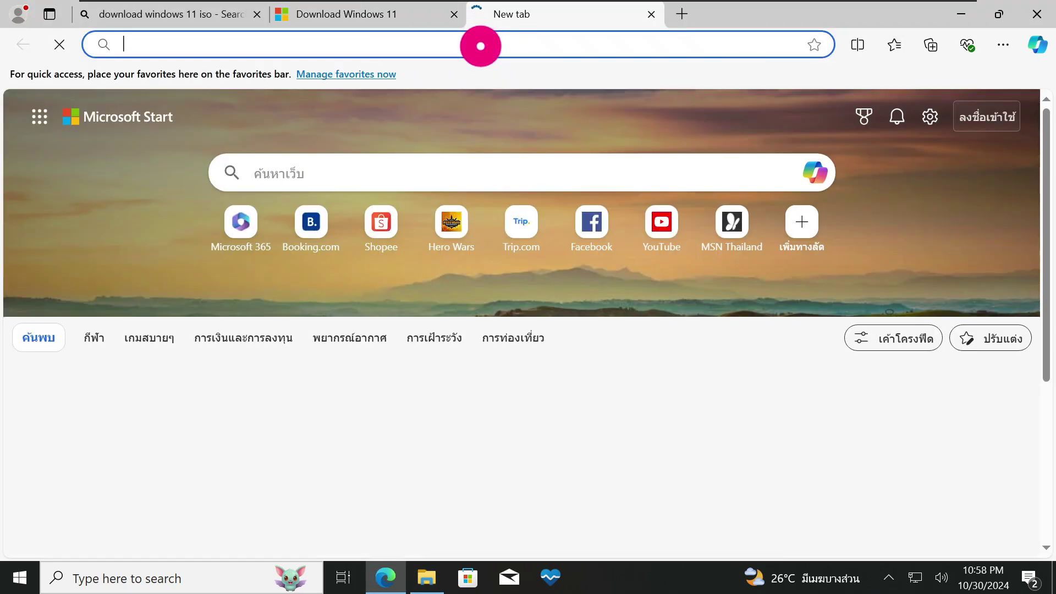
{"action": "left_click", "coordinate": [481, 45]}
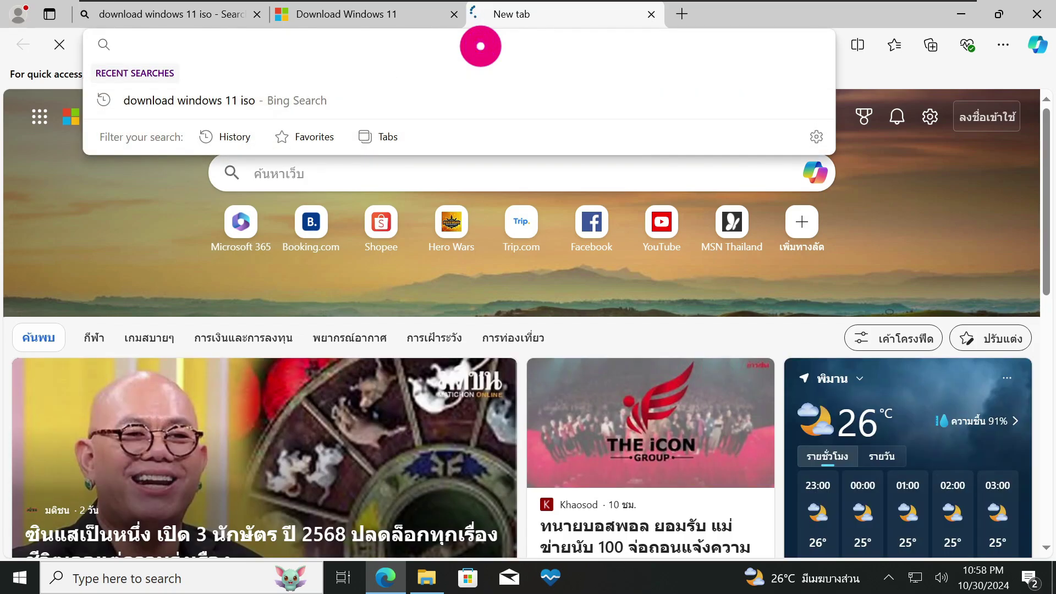
{"action": "type", "text": "downloa"}
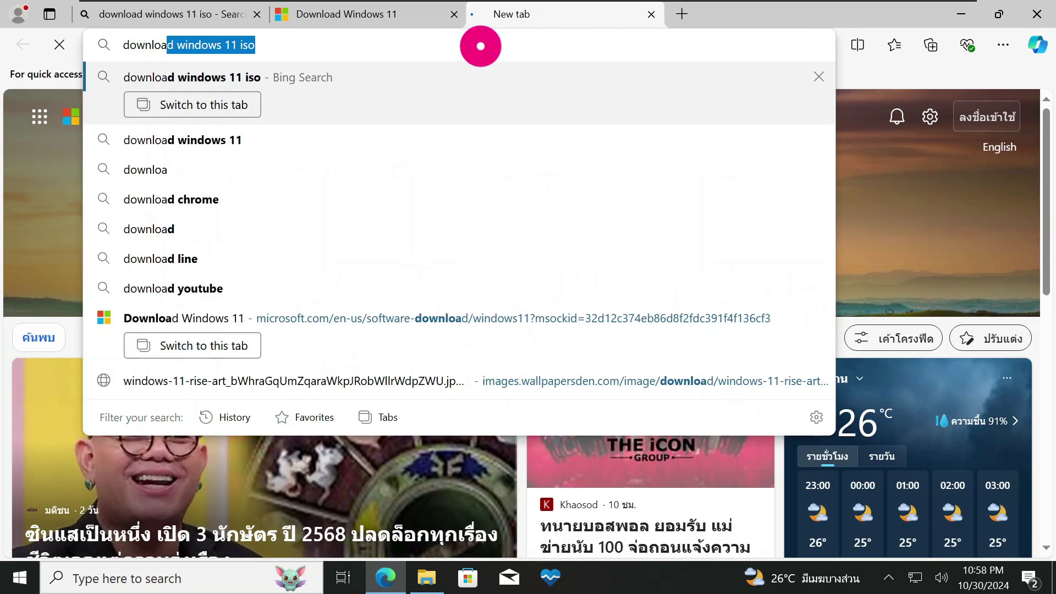
{"action": "type", "text": "d "}
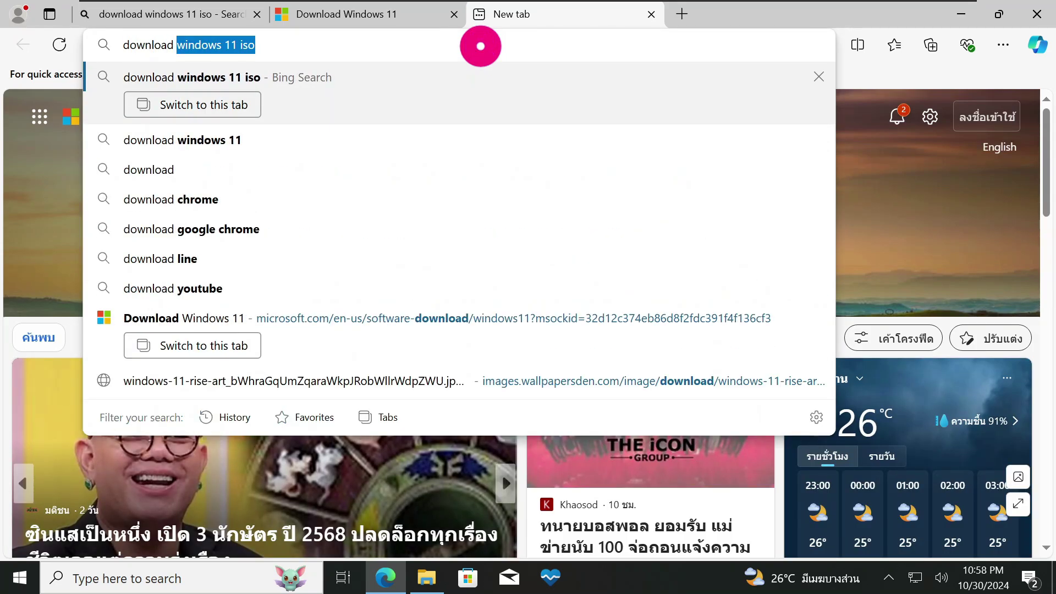
{"action": "type", "text": "rufus"}
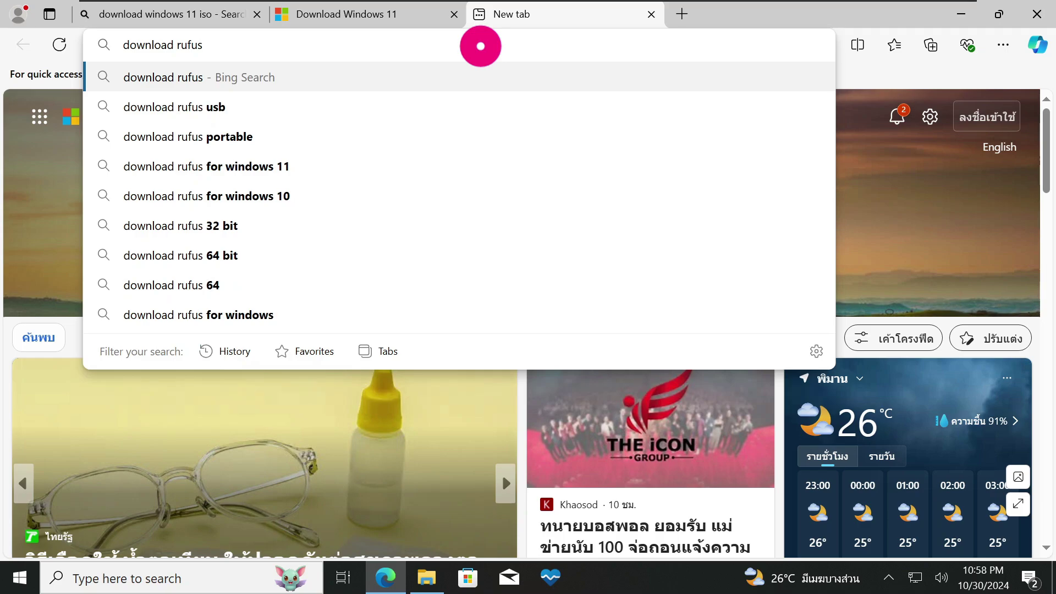
{"action": "key", "text": "Return"}
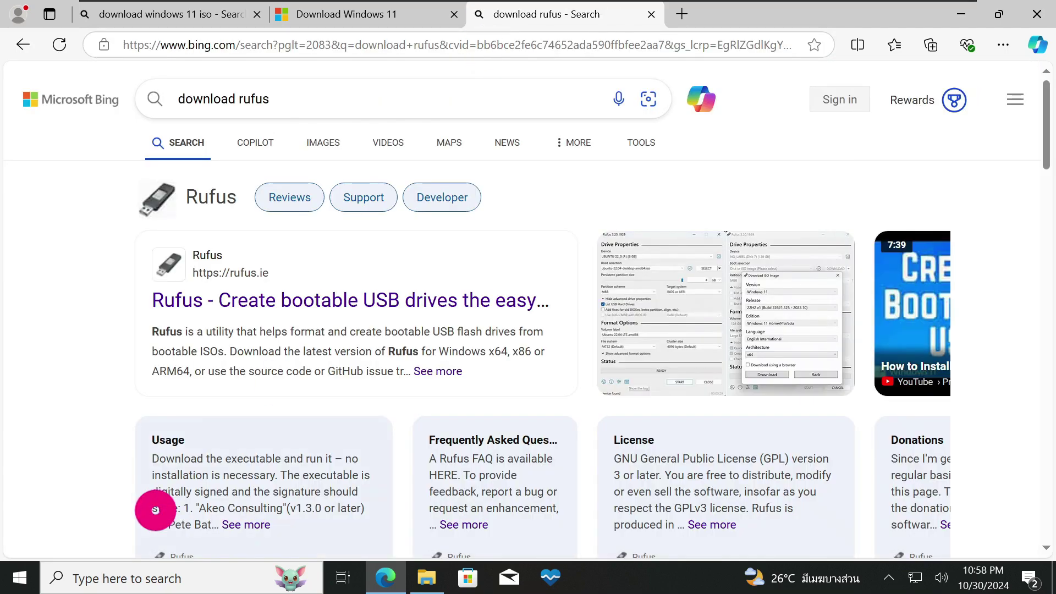
{"action": "left_click", "coordinate": [253, 308]}
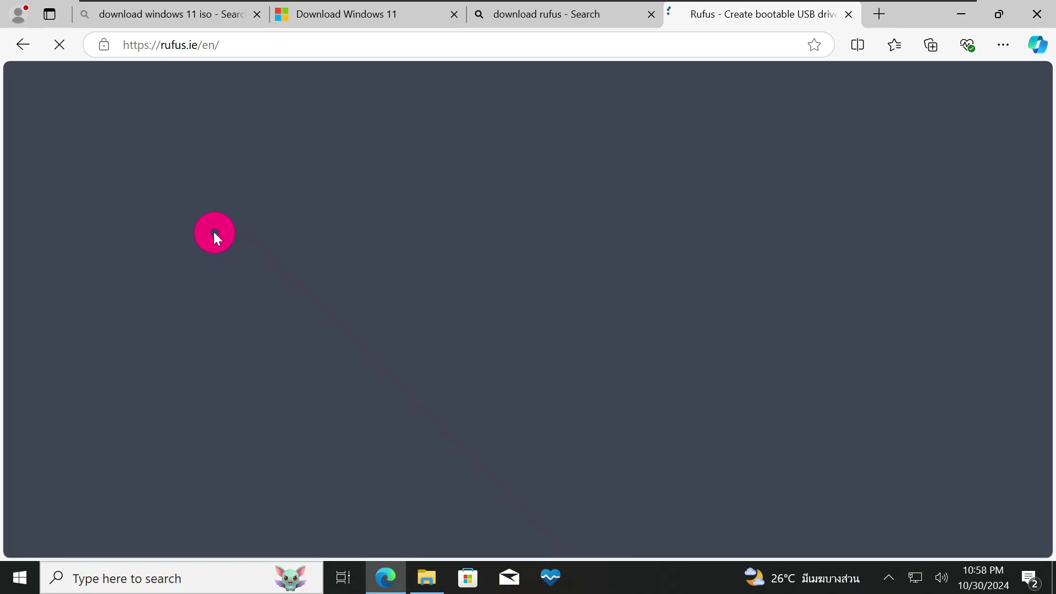
- Download the portable Windows x64 release rufus-4.6p.exe from the latest releases, dismissing the ad that covers the page
{"action": "scroll", "coordinate": [382, 213], "scroll_direction": "down", "scroll_amount": 5}
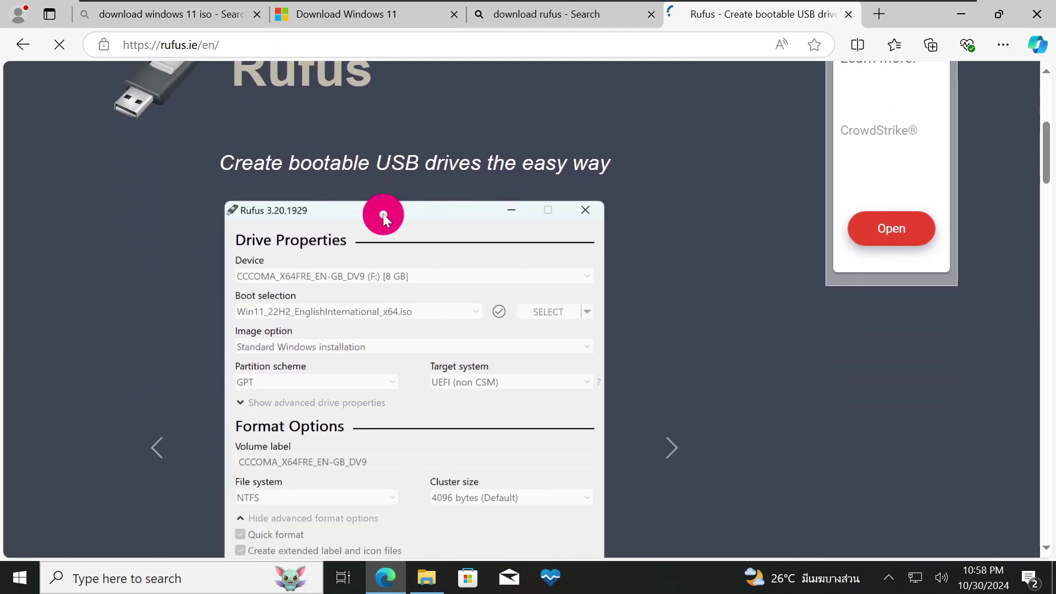
{"action": "scroll", "coordinate": [383, 213], "scroll_direction": "down", "scroll_amount": 10}
{"action": "scroll", "coordinate": [383, 213], "scroll_direction": "up", "scroll_amount": 2}
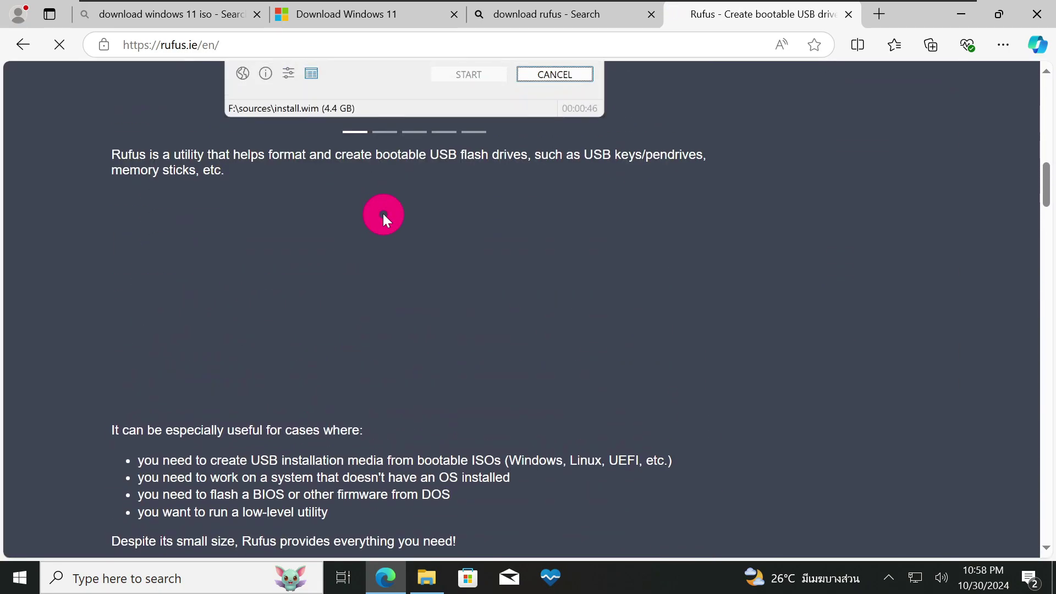
{"action": "scroll", "coordinate": [383, 214], "scroll_direction": "down", "scroll_amount": 6}
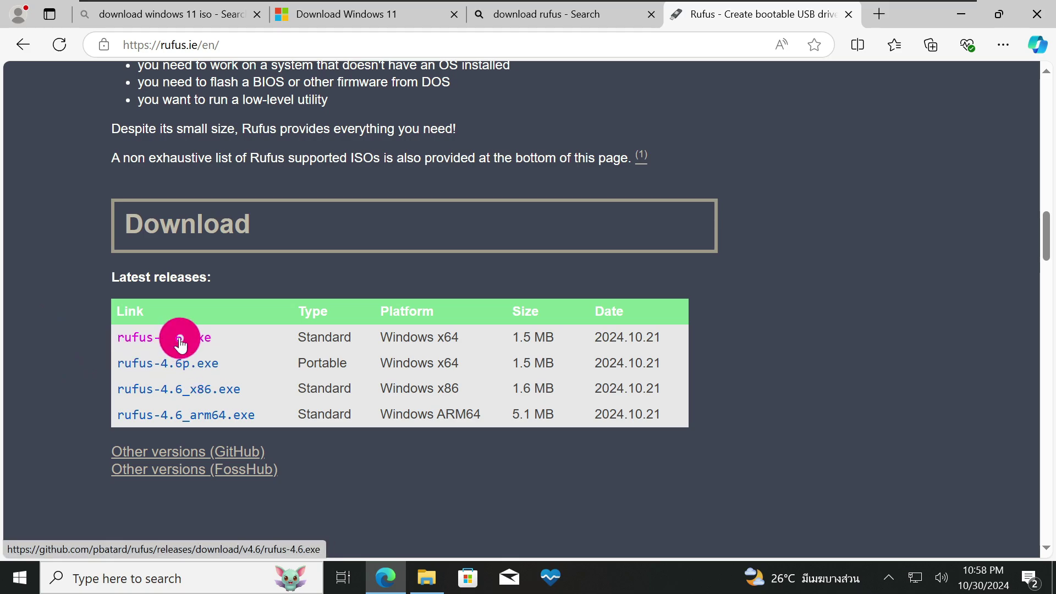
{"action": "left_click", "coordinate": [175, 372]}
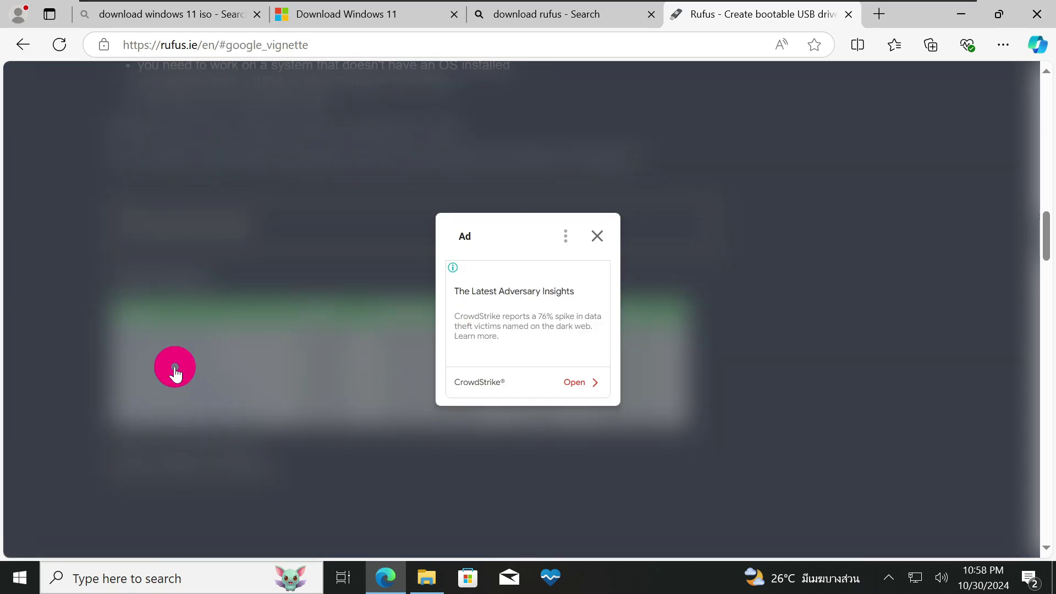
{"action": "left_click", "coordinate": [598, 237]}
{"action": "left_click", "coordinate": [203, 367]}
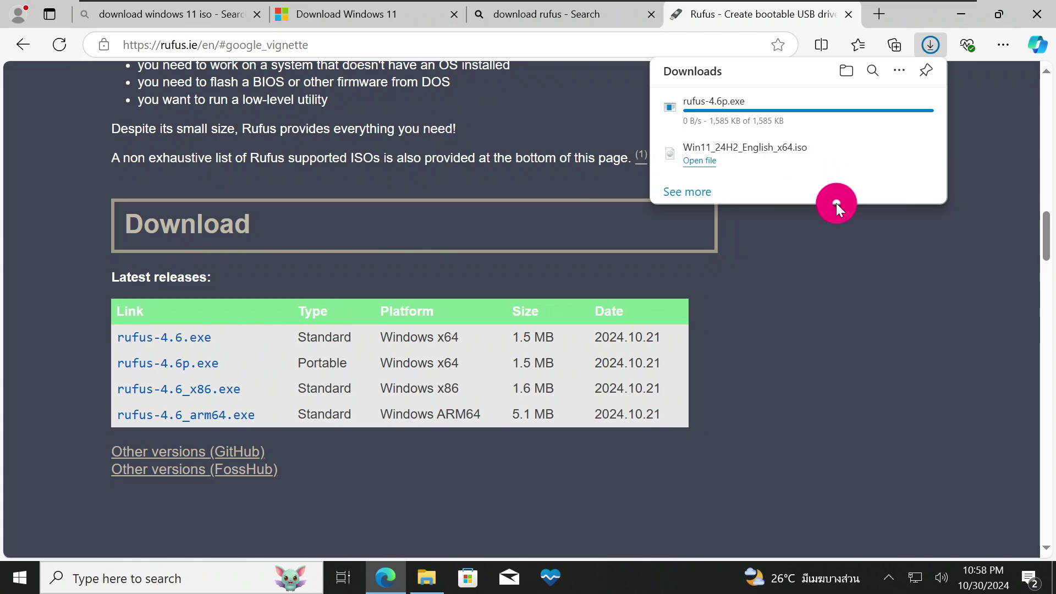
- Show the downloaded rufus-4.6p file in its folder, then minimize the folder and browser windows
{"action": "mouse_move", "coordinate": [814, 113]}
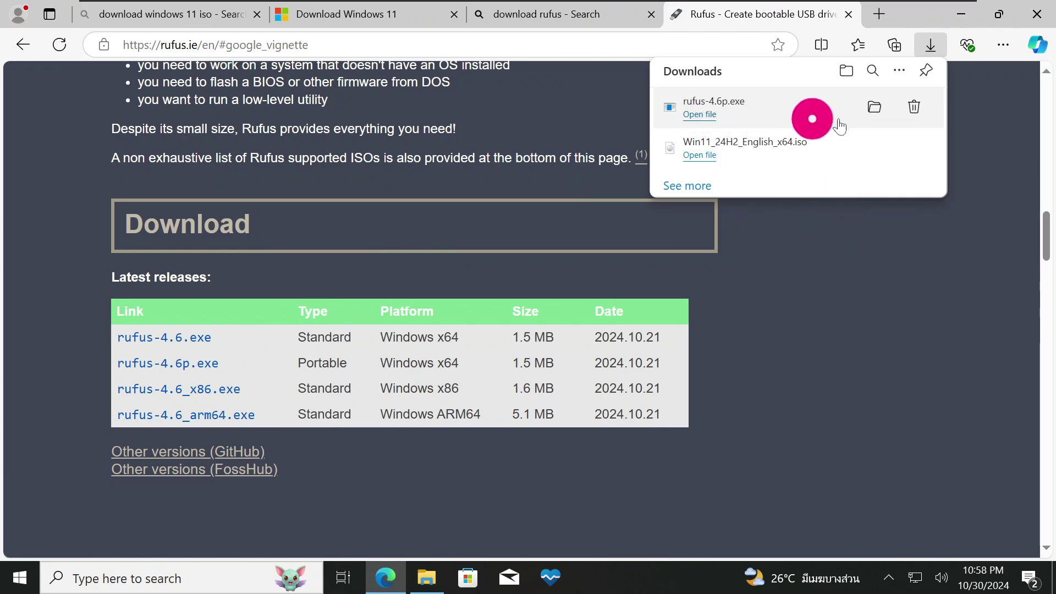
{"action": "left_click", "coordinate": [872, 110]}
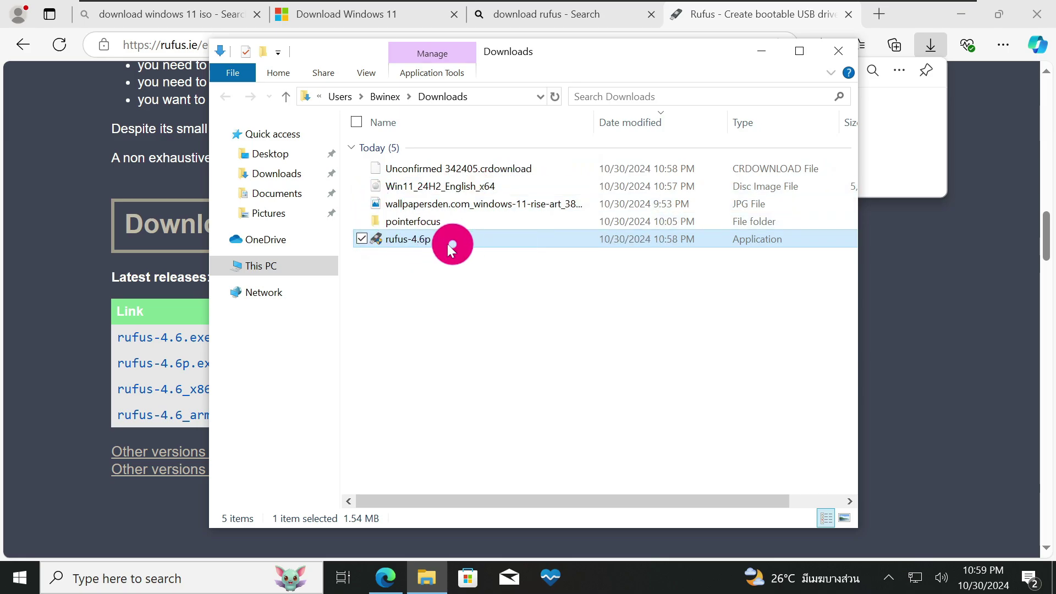
{"action": "left_click", "coordinate": [751, 355]}
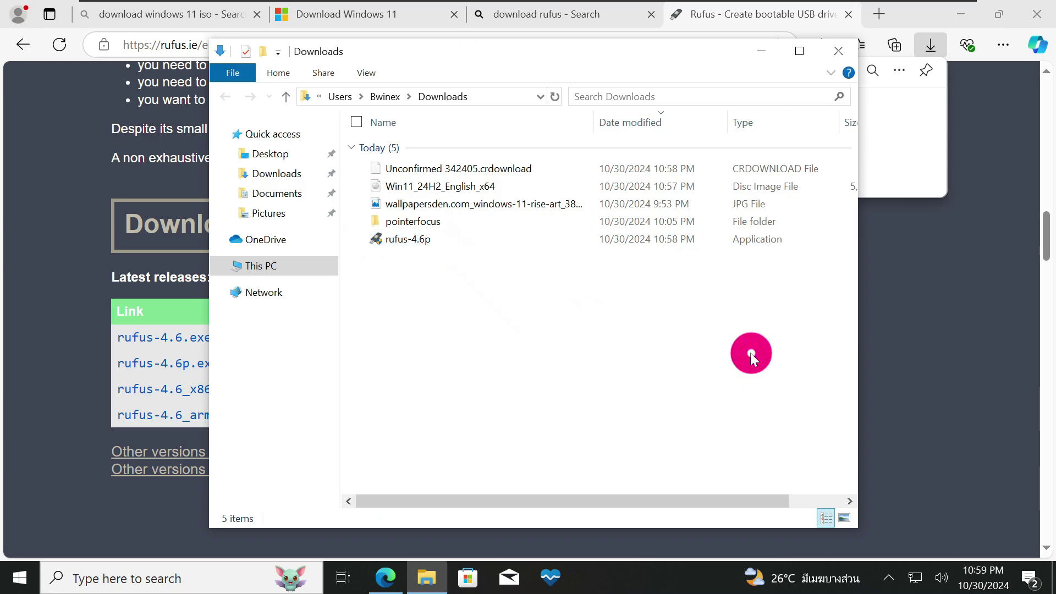
{"action": "left_click", "coordinate": [762, 50]}
{"action": "left_click", "coordinate": [963, 13]}
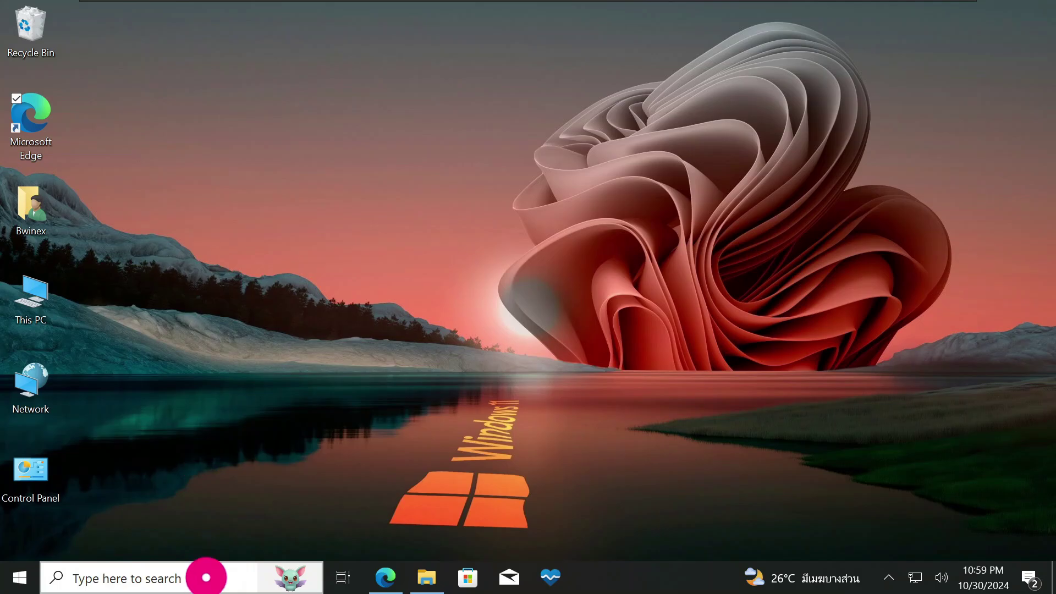
- Search Windows for "disk manage" and open the tool for creating and formatting hard disk partitions
{"action": "left_click", "coordinate": [208, 578]}
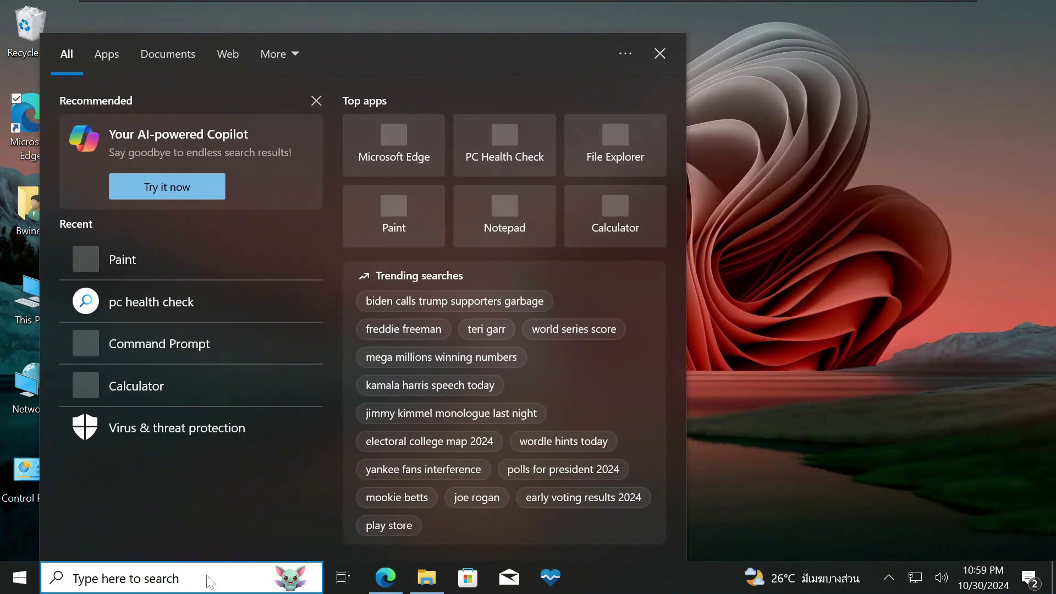
{"action": "type", "text": "disk"}
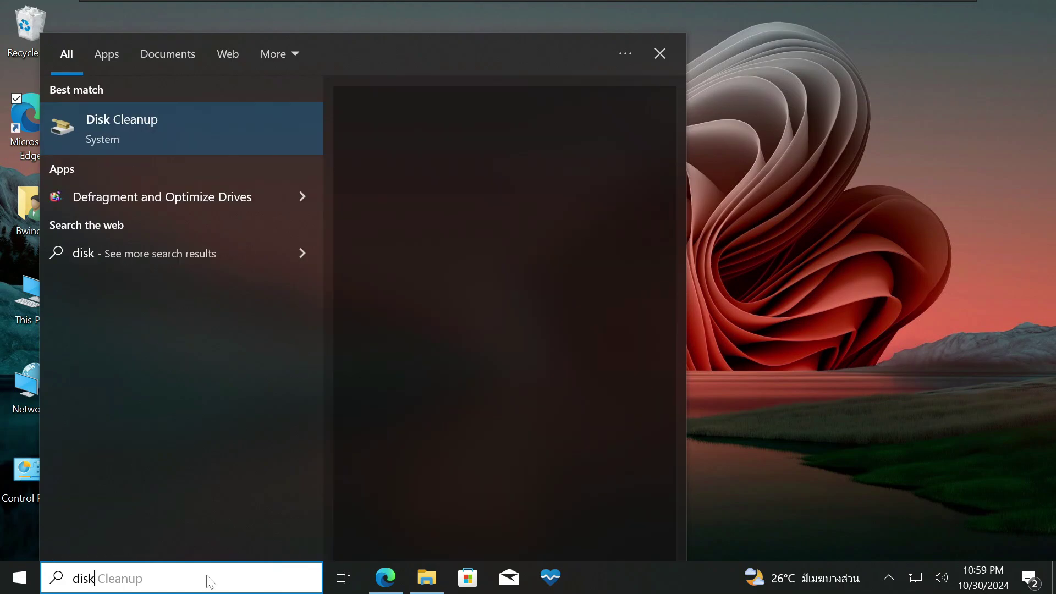
{"action": "type", "text": " manage"}
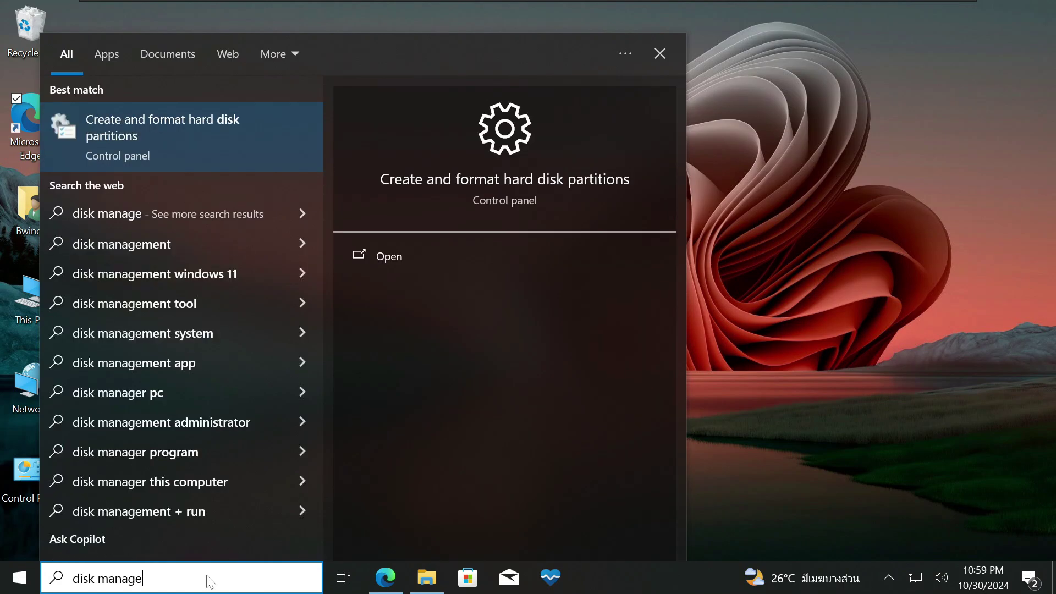
{"action": "left_click", "coordinate": [211, 130]}
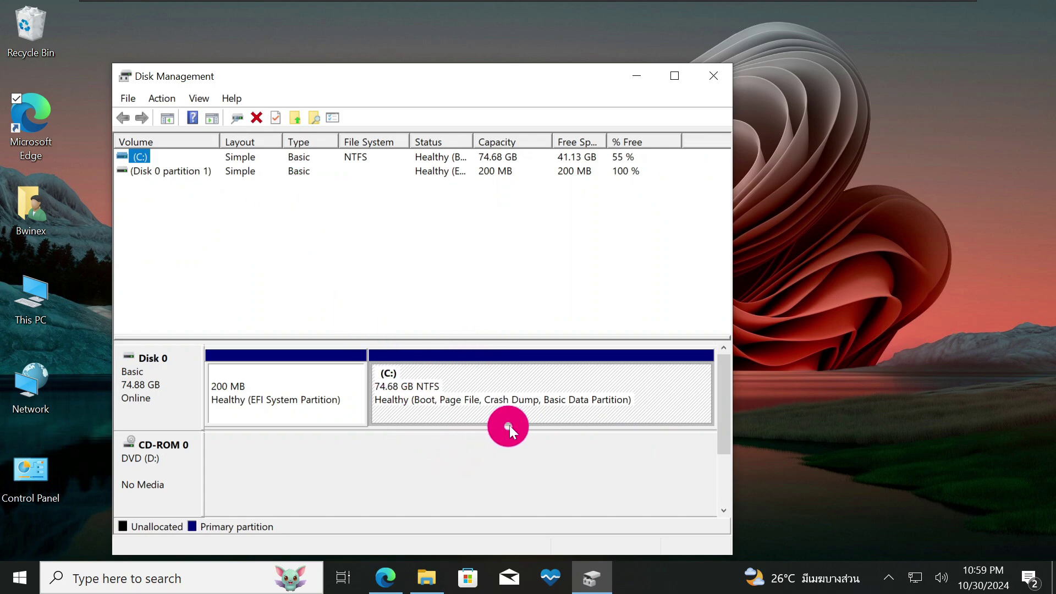
{"action": "left_click", "coordinate": [389, 459]}
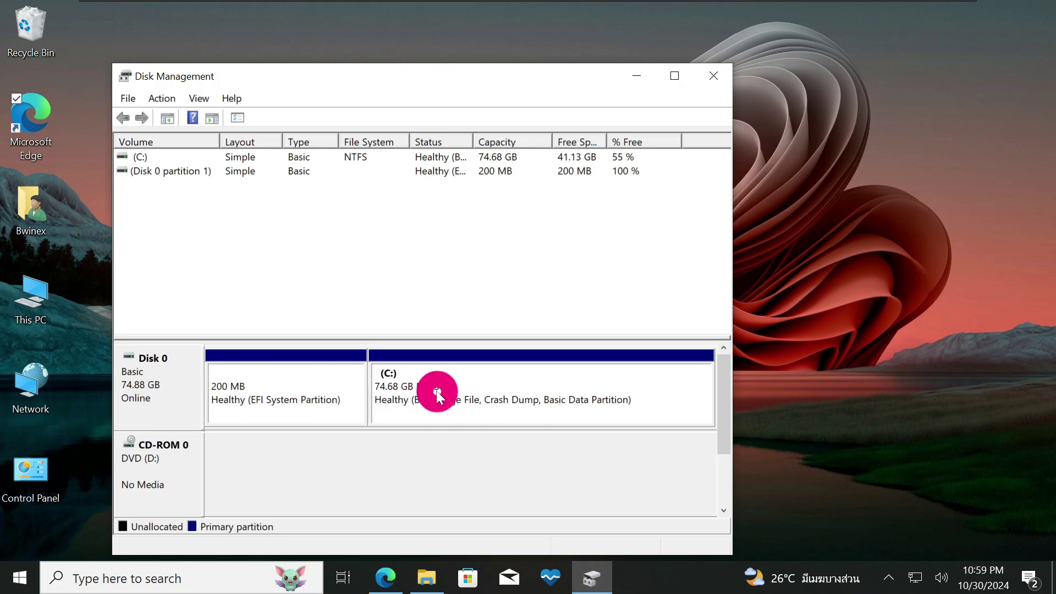
{"action": "left_click", "coordinate": [490, 390]}
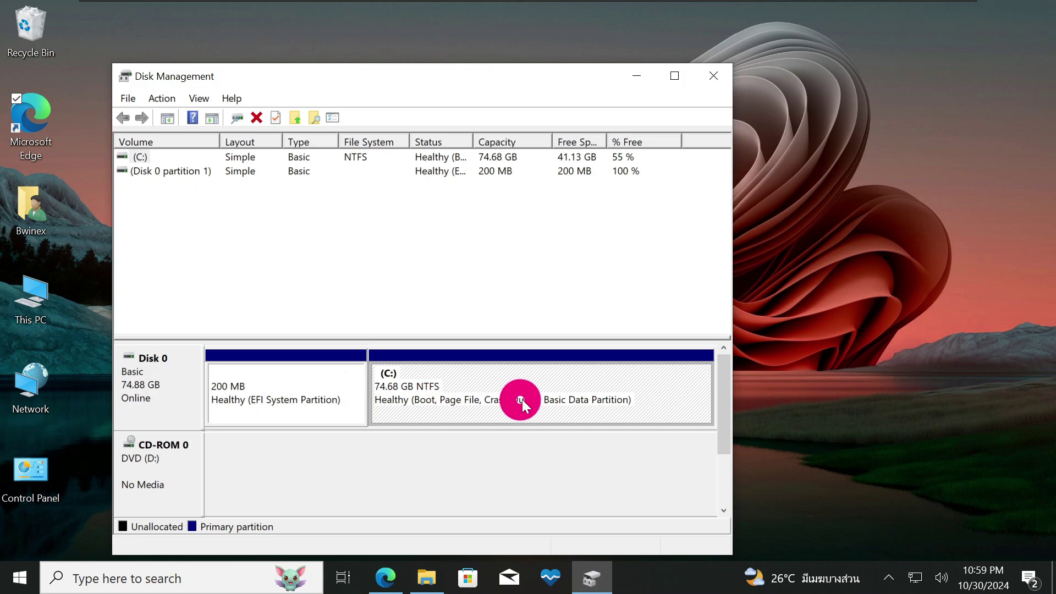
{"action": "left_click", "coordinate": [349, 453]}
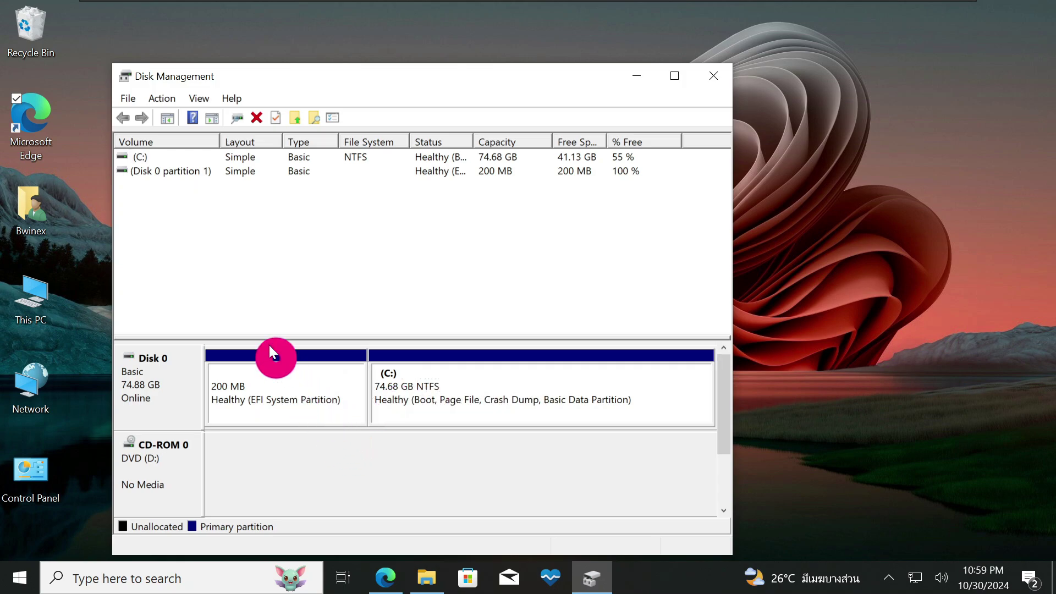
- Start creating a VHD, briefly check the drives in This PC, and set the VHD location to "win 11 virtual disk" on the Desktop
{"action": "left_click", "coordinate": [168, 99]}
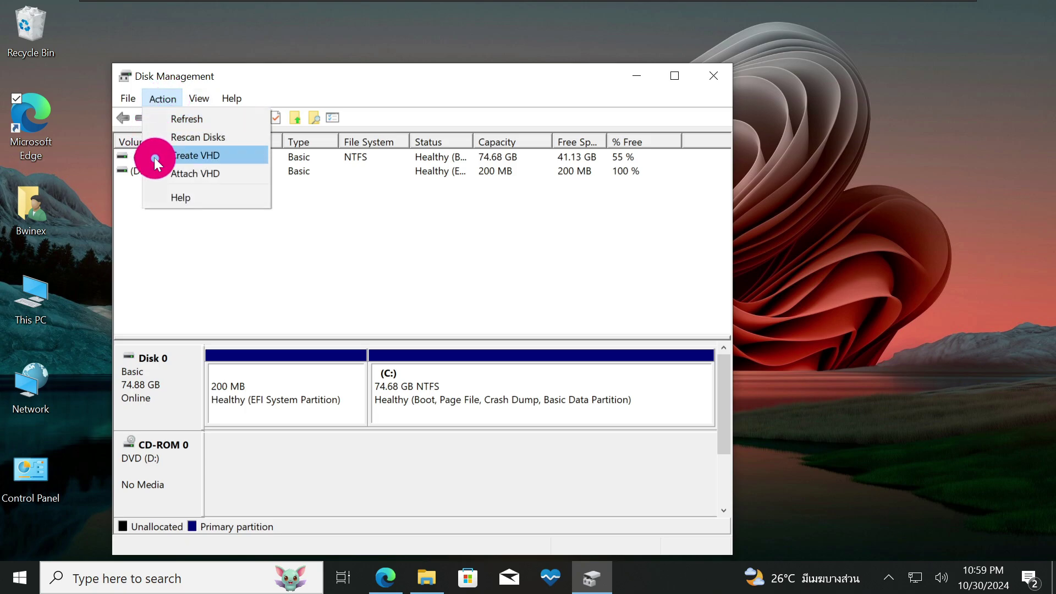
{"action": "left_click", "coordinate": [174, 158]}
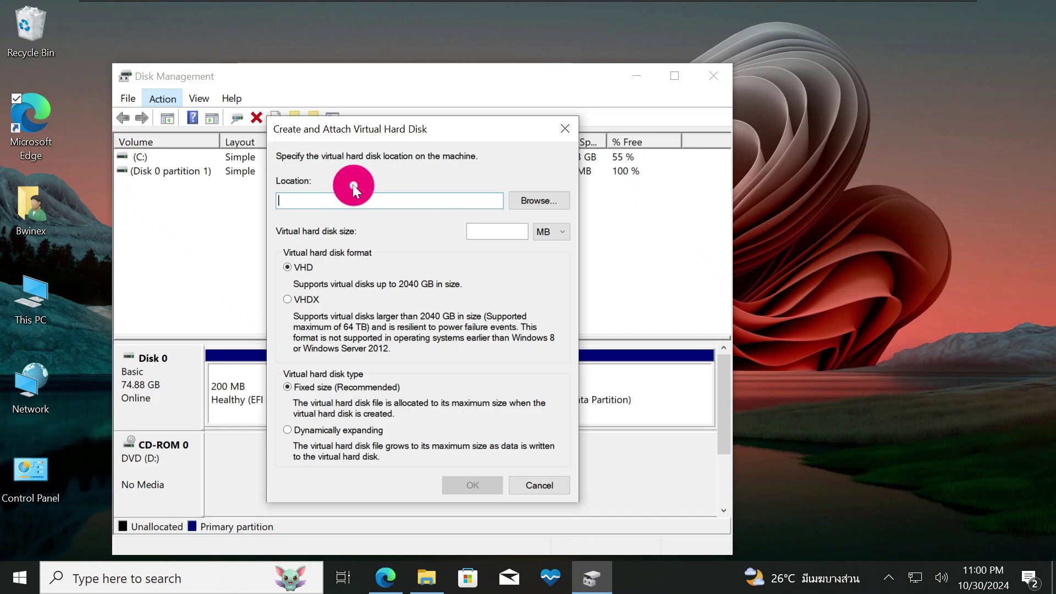
{"action": "double_click", "coordinate": [47, 301]}
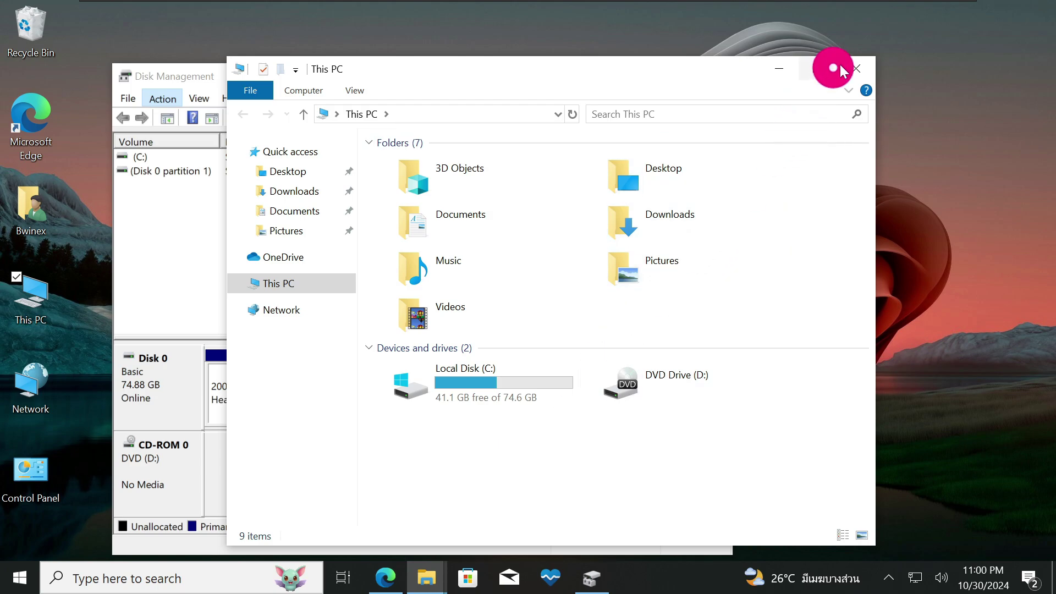
{"action": "left_click", "coordinate": [868, 64]}
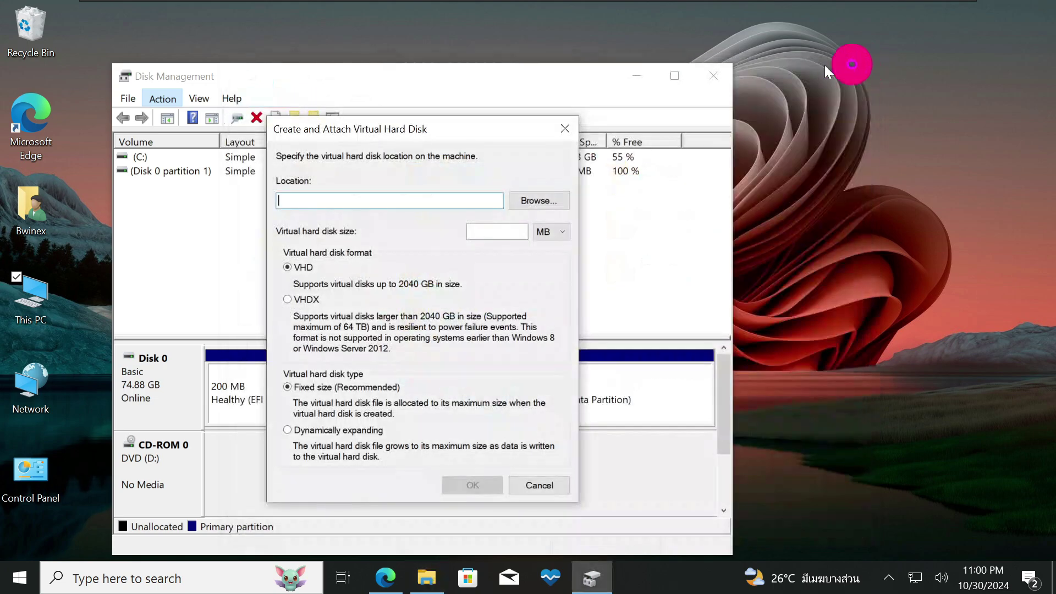
{"action": "left_click", "coordinate": [546, 206]}
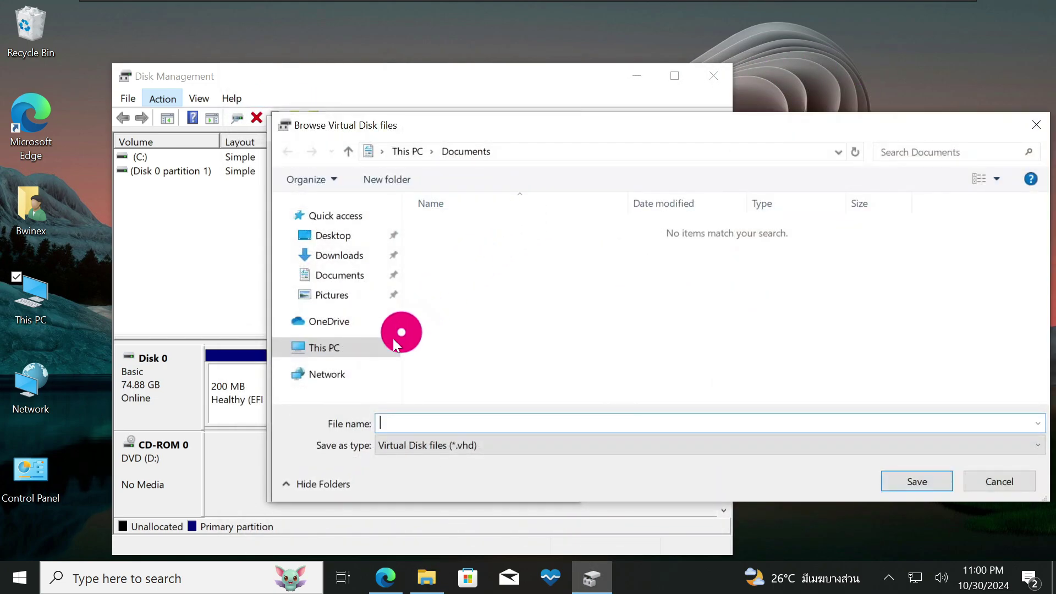
{"action": "left_click", "coordinate": [332, 238]}
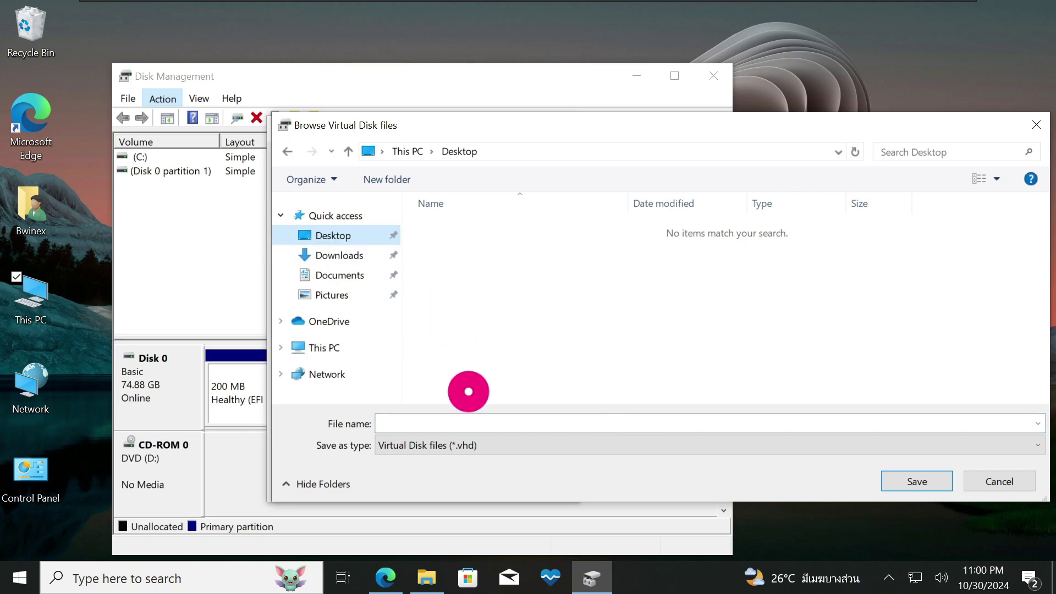
{"action": "left_click", "coordinate": [494, 424]}
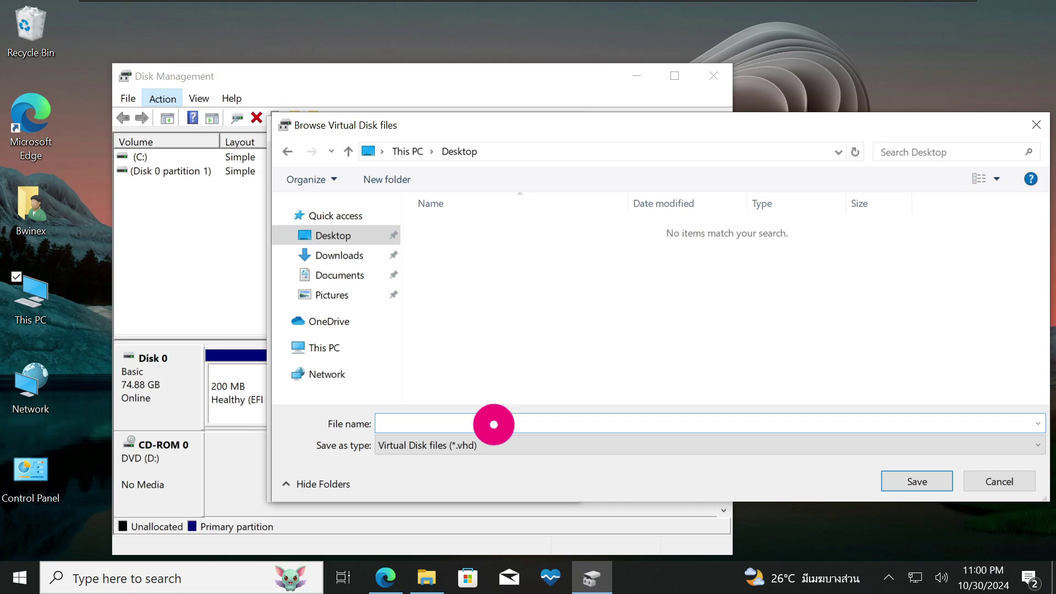
{"action": "type", "text": "win 11 virtual disk"}
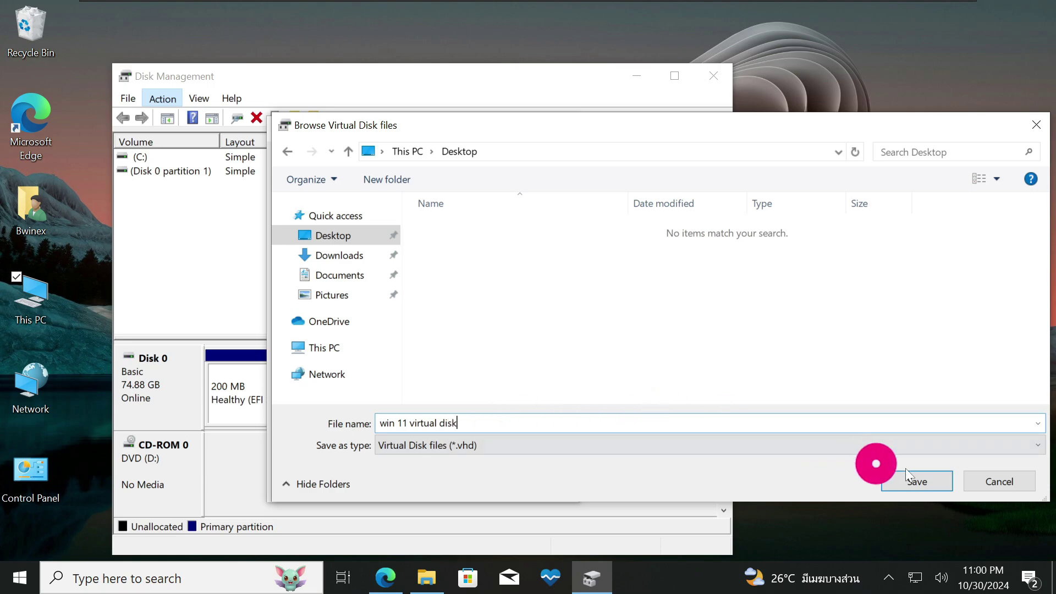
{"action": "left_click", "coordinate": [934, 484]}
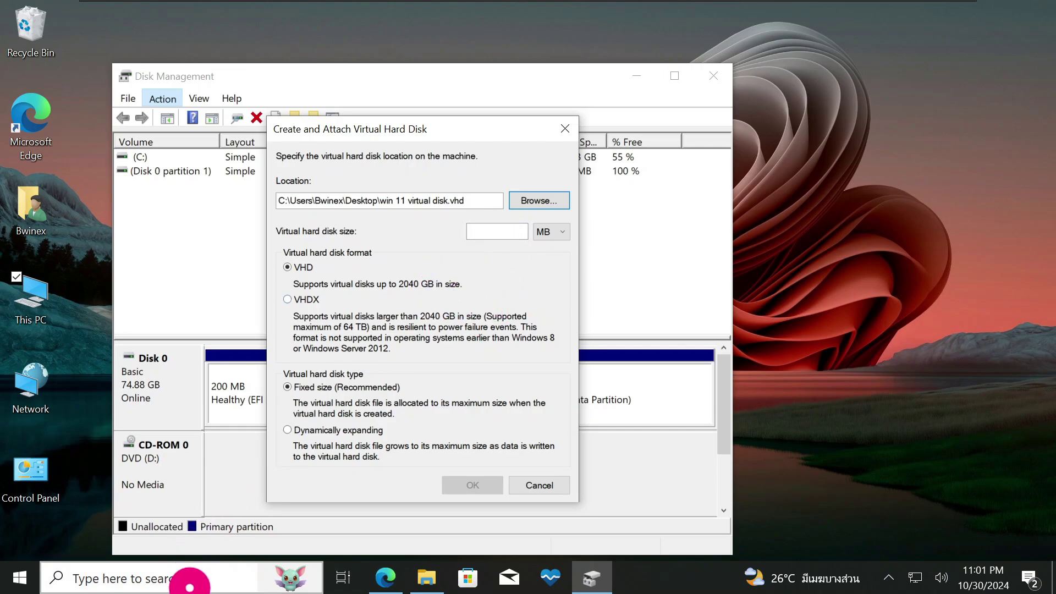
- Search Windows for "calc" and open the Calculator app
{"action": "left_click", "coordinate": [189, 582]}
{"action": "type", "text": "cal"}
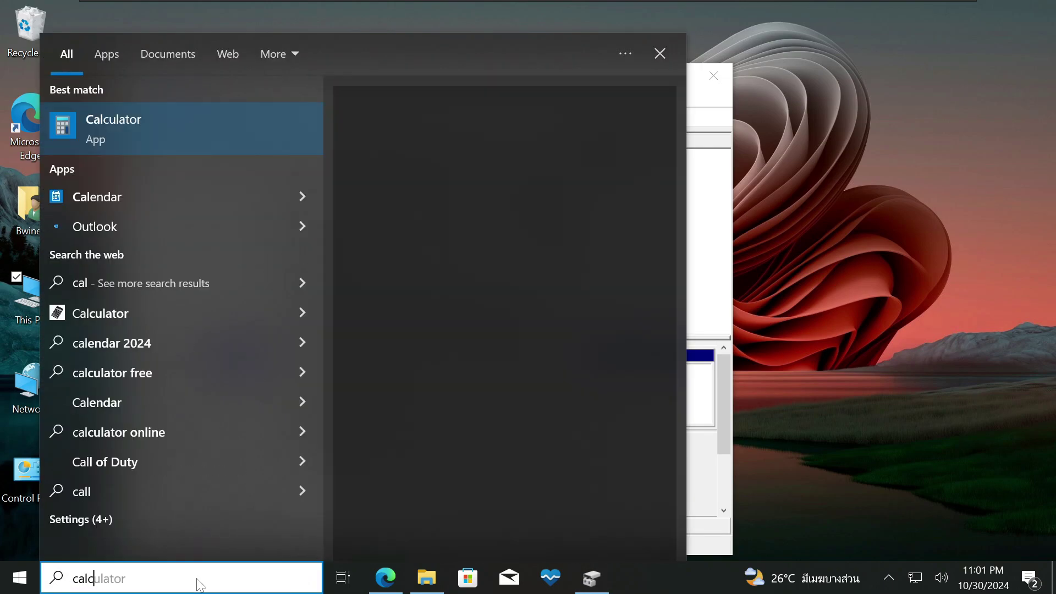
{"action": "type", "text": "c"}
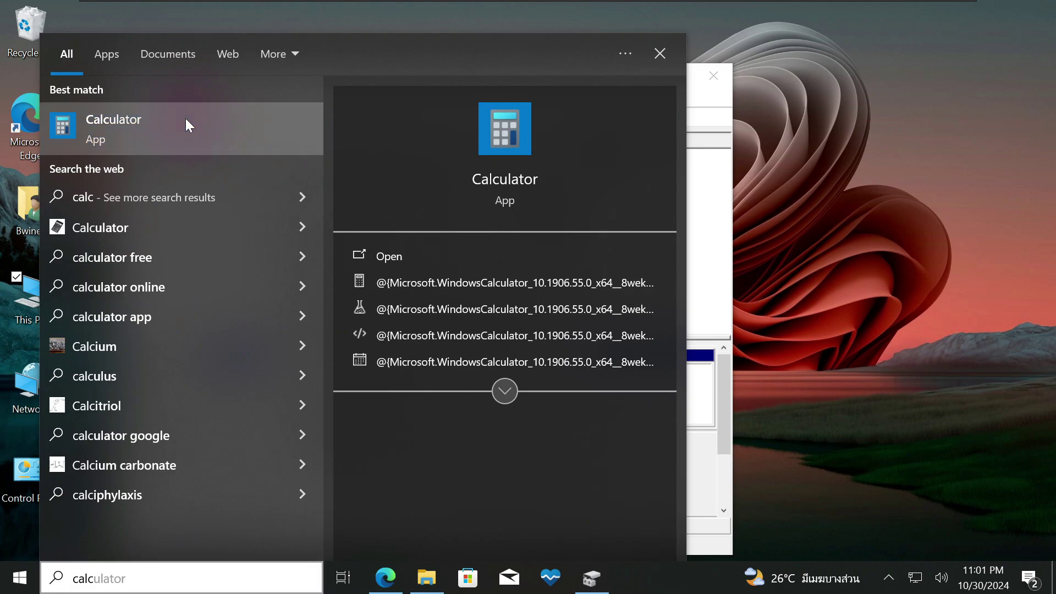
{"action": "left_click", "coordinate": [187, 122]}
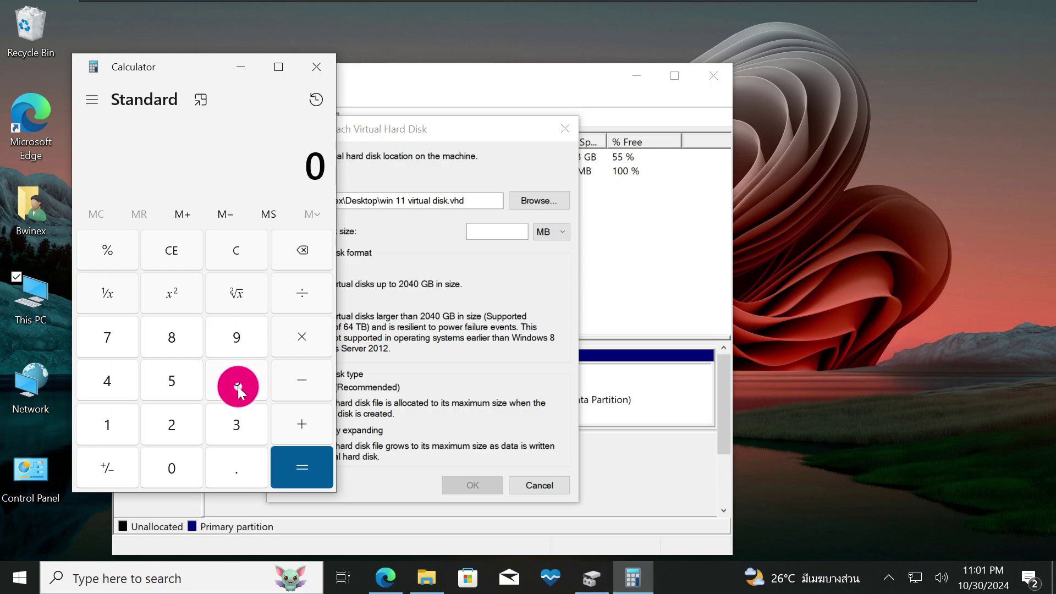
- Calculate 9 × 1024 in Calculator to convert 9 GB to megabytes
{"action": "left_click", "coordinate": [244, 346]}
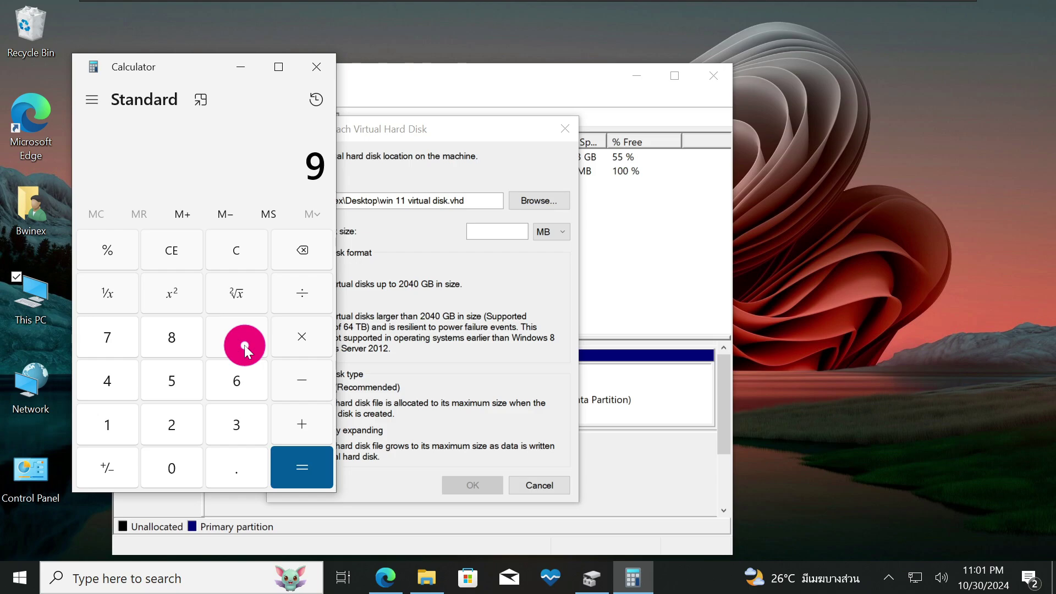
{"action": "left_click", "coordinate": [292, 345]}
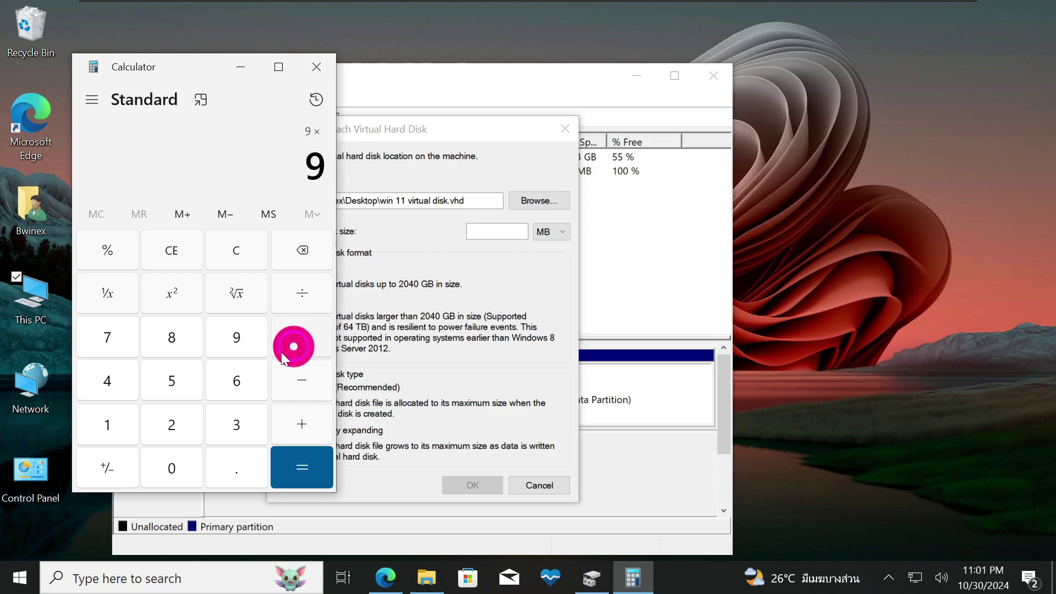
{"action": "left_click", "coordinate": [96, 440]}
{"action": "left_click", "coordinate": [170, 465]}
{"action": "left_click", "coordinate": [175, 424]}
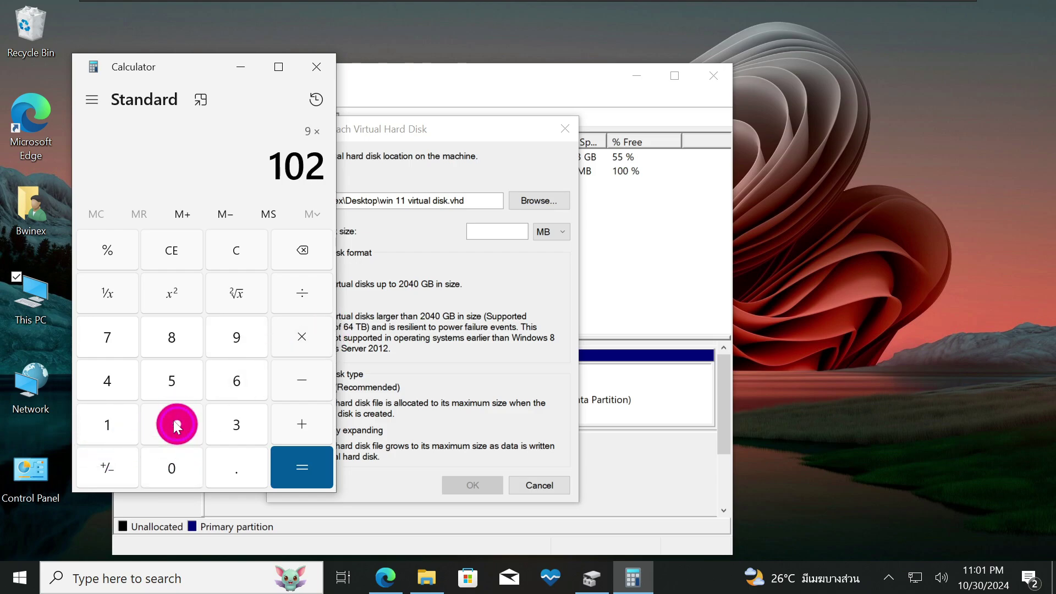
{"action": "left_click", "coordinate": [110, 383]}
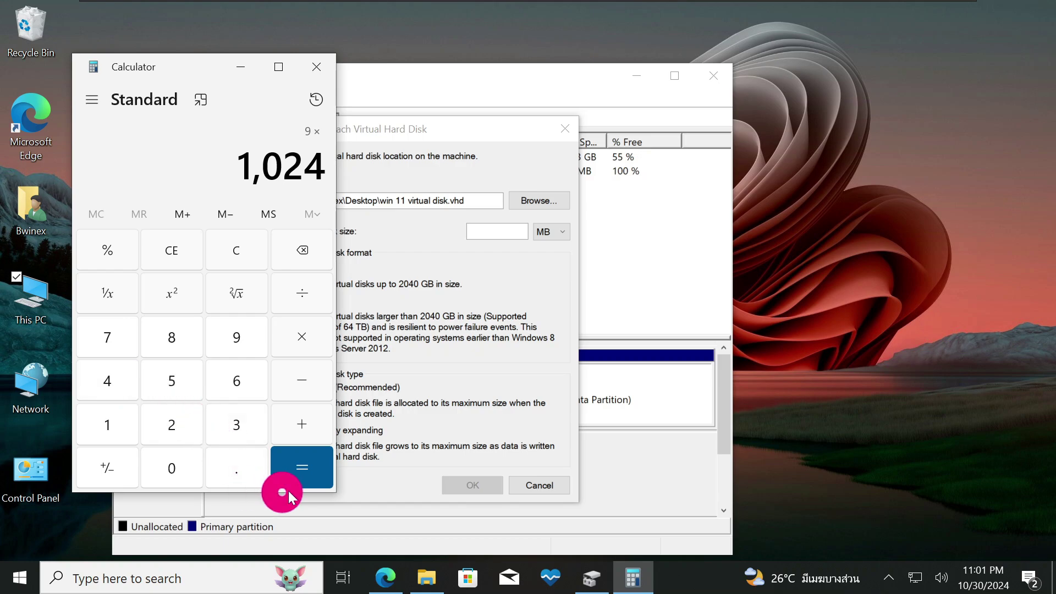
{"action": "left_click", "coordinate": [301, 472]}
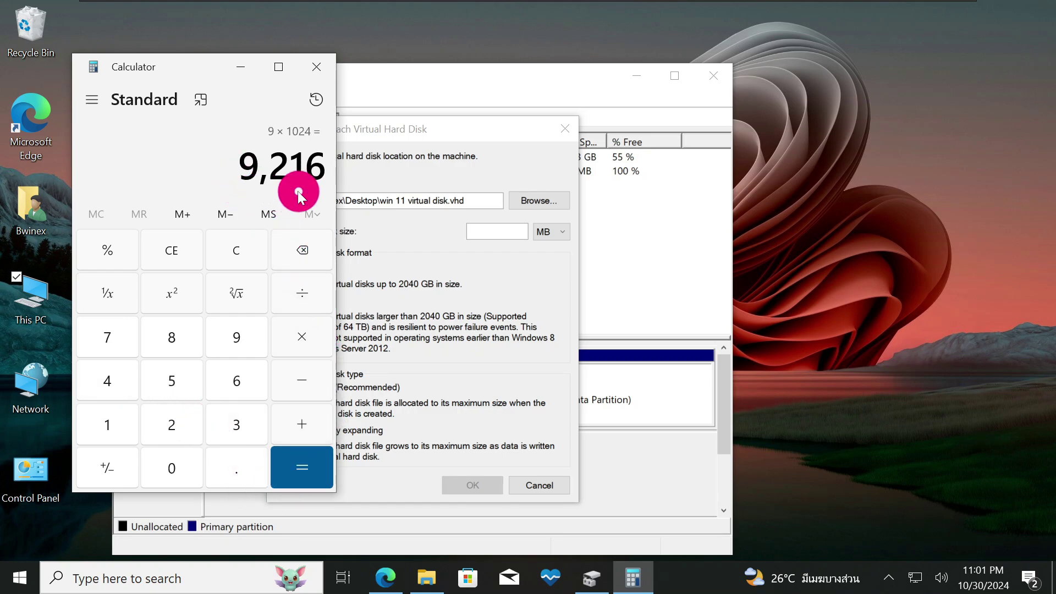
- Create the virtual hard disk with a size of 9216 MB, VHD format and fixed size, and close Calculator
{"action": "left_click_drag", "start_coordinate": [189, 74], "coordinate": [857, 83]}
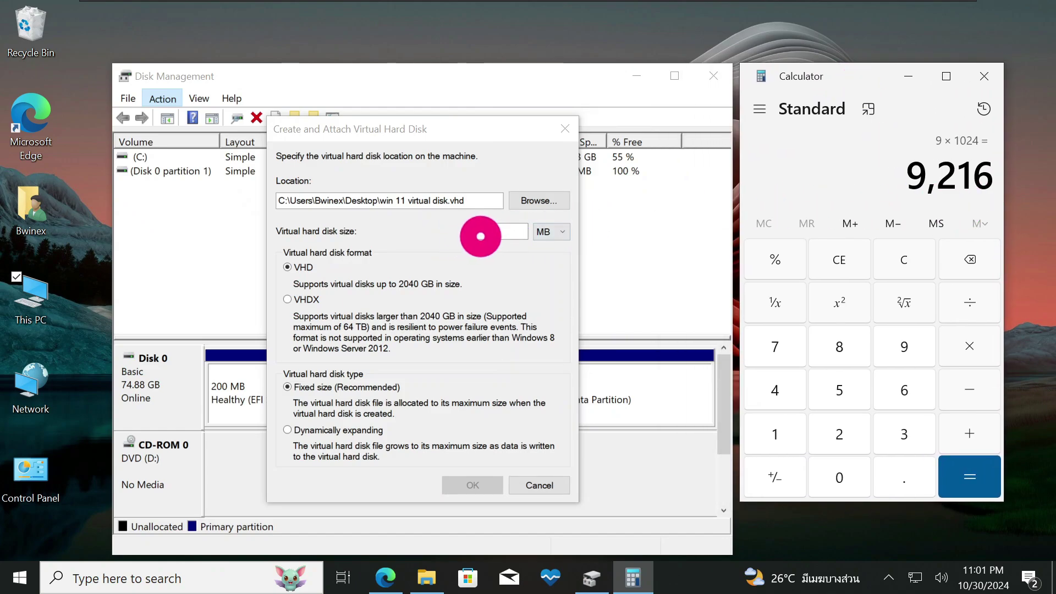
{"action": "left_click", "coordinate": [487, 231]}
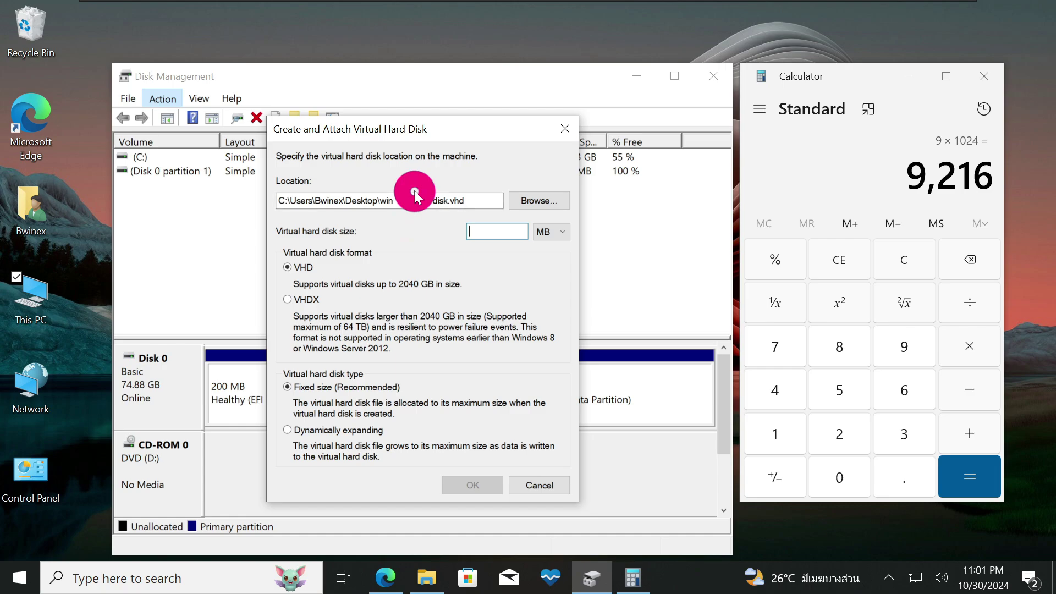
{"action": "type", "text": "9216"}
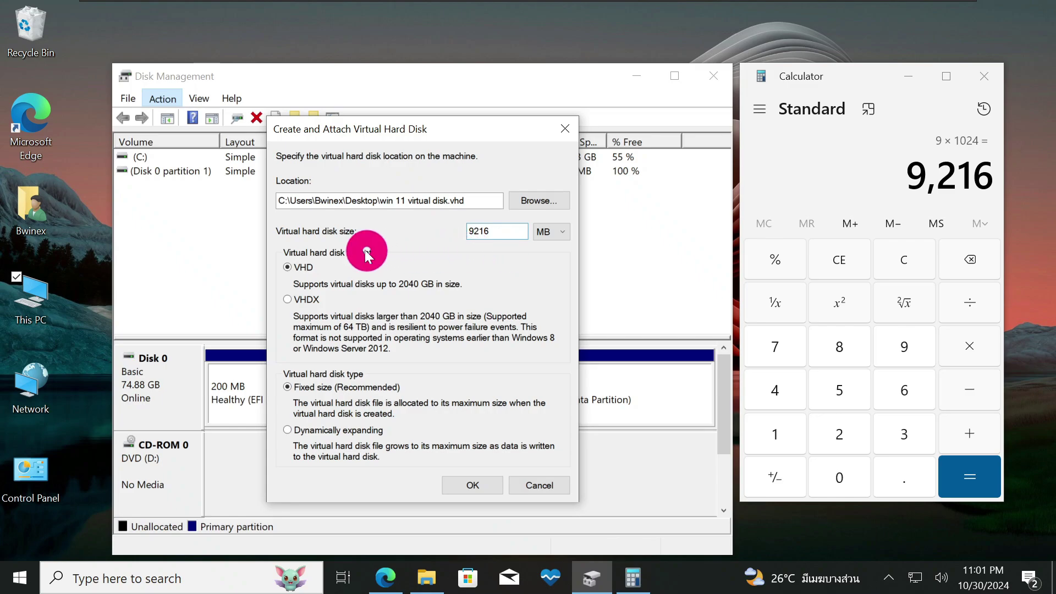
{"action": "left_click", "coordinate": [287, 267]}
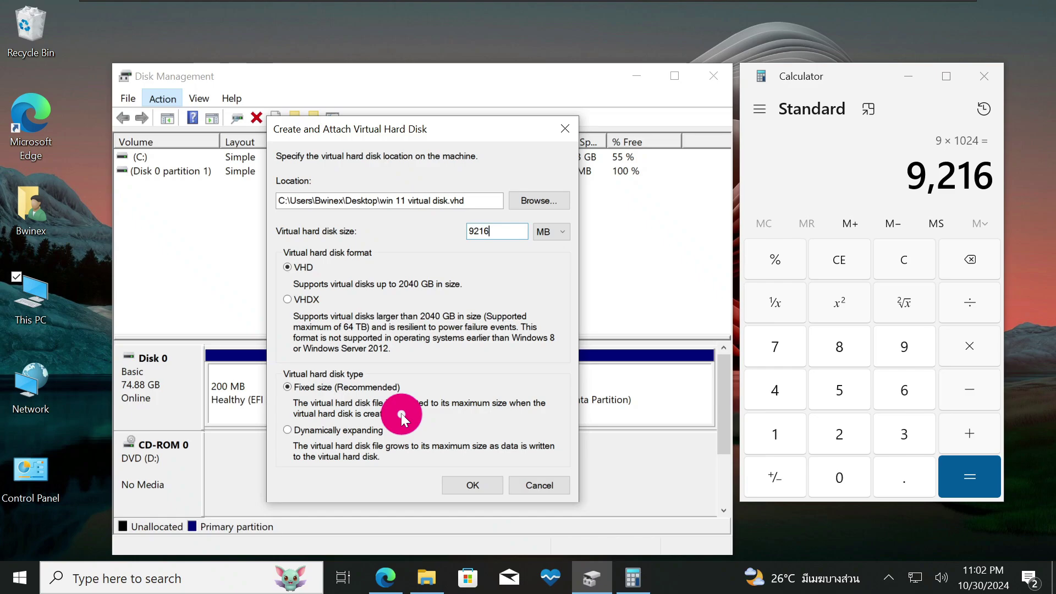
{"action": "left_click", "coordinate": [359, 435]}
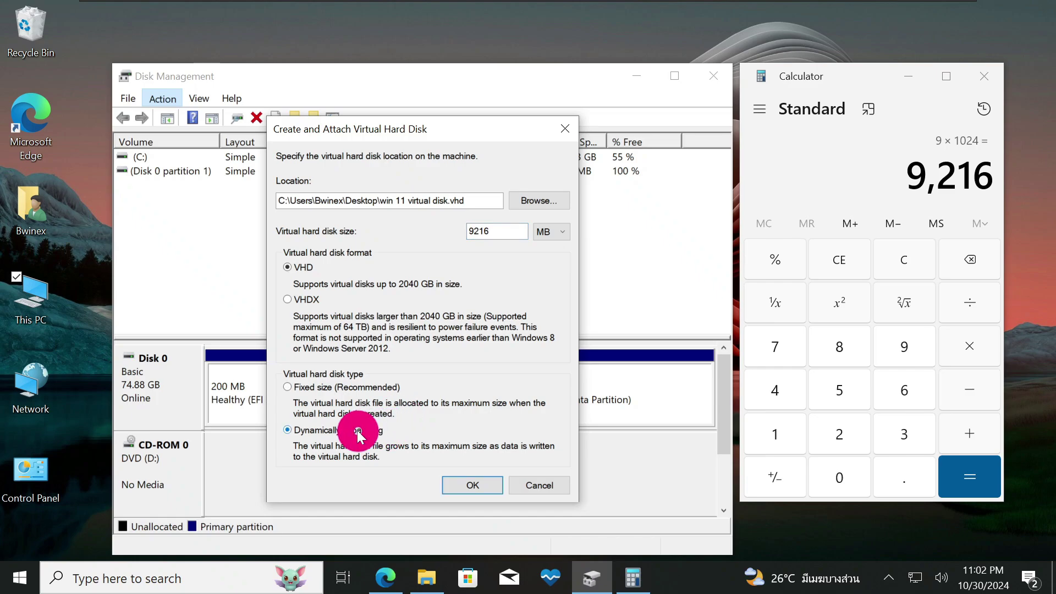
{"action": "left_click", "coordinate": [317, 393]}
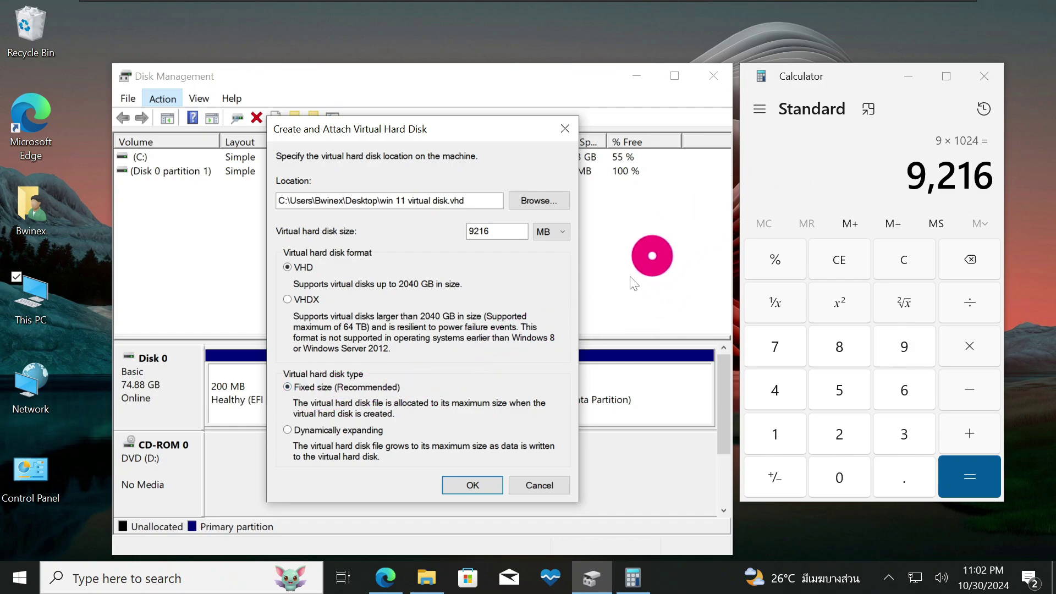
{"action": "left_click", "coordinate": [487, 484]}
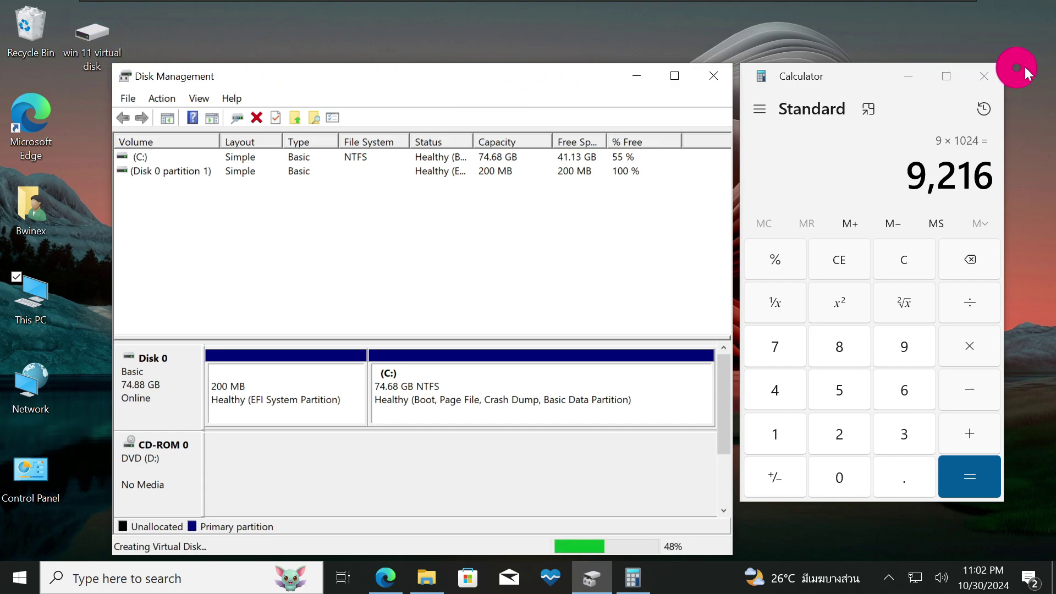
{"action": "left_click", "coordinate": [987, 75]}
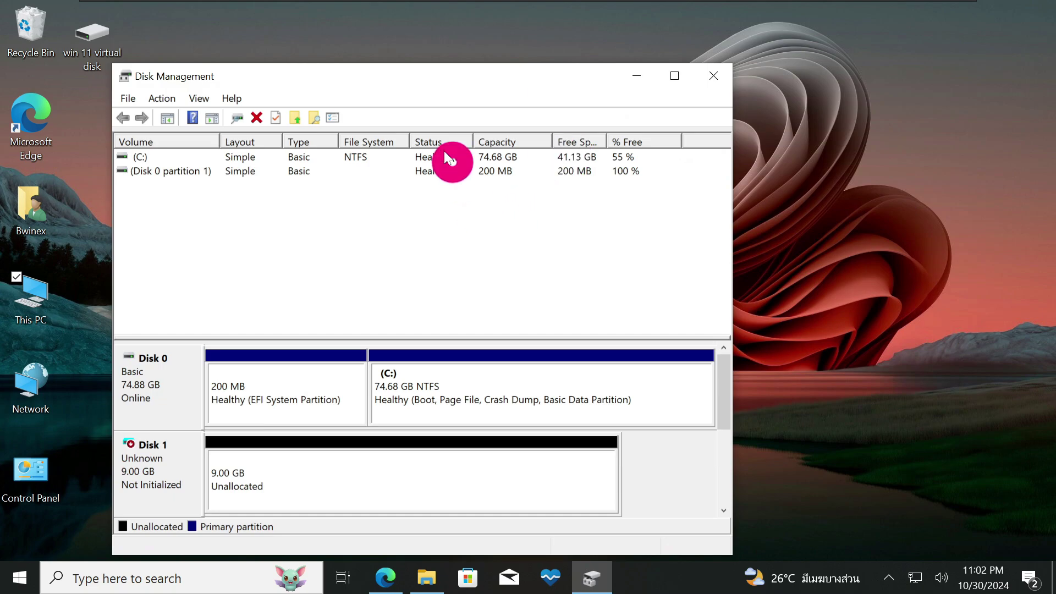
- Move the "win 11 virtual disk" file away from the other desktop icons and minimize Disk Management
{"action": "left_click_drag", "start_coordinate": [456, 81], "coordinate": [567, 70]}
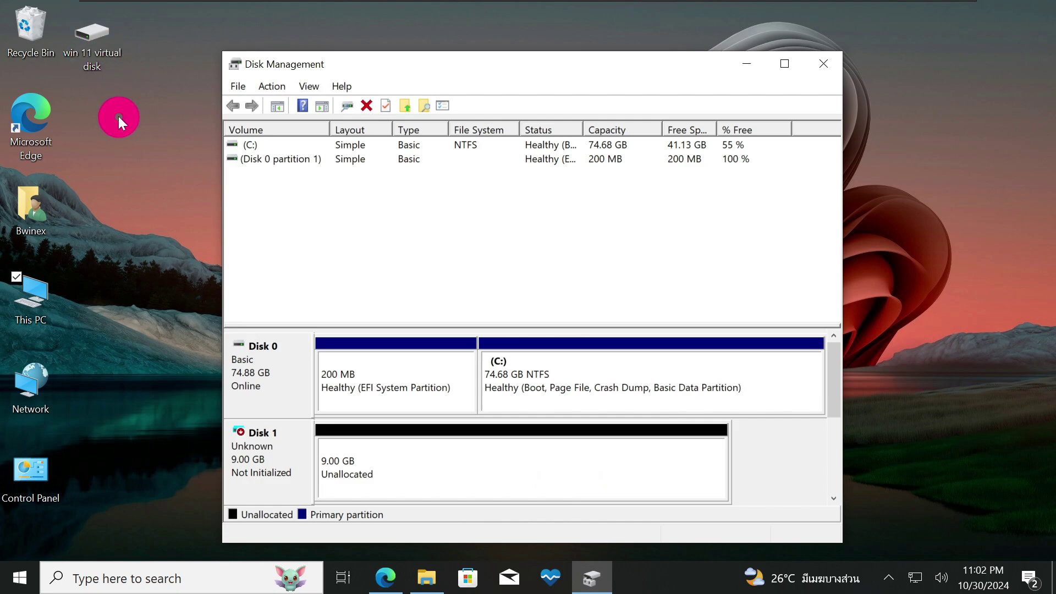
{"action": "left_click_drag", "start_coordinate": [98, 71], "coordinate": [151, 319]}
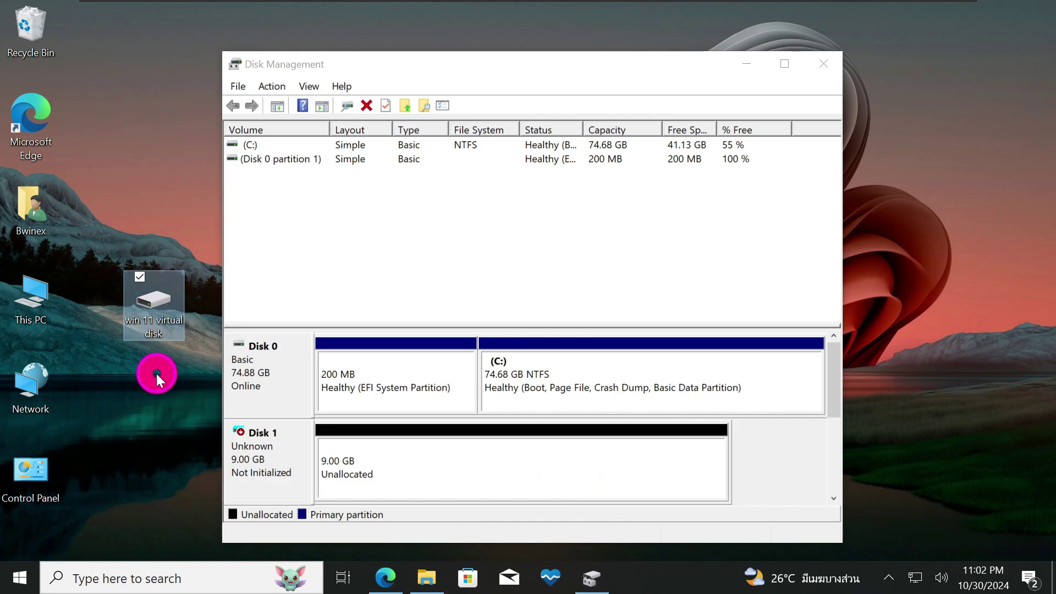
{"action": "left_click", "coordinate": [156, 374]}
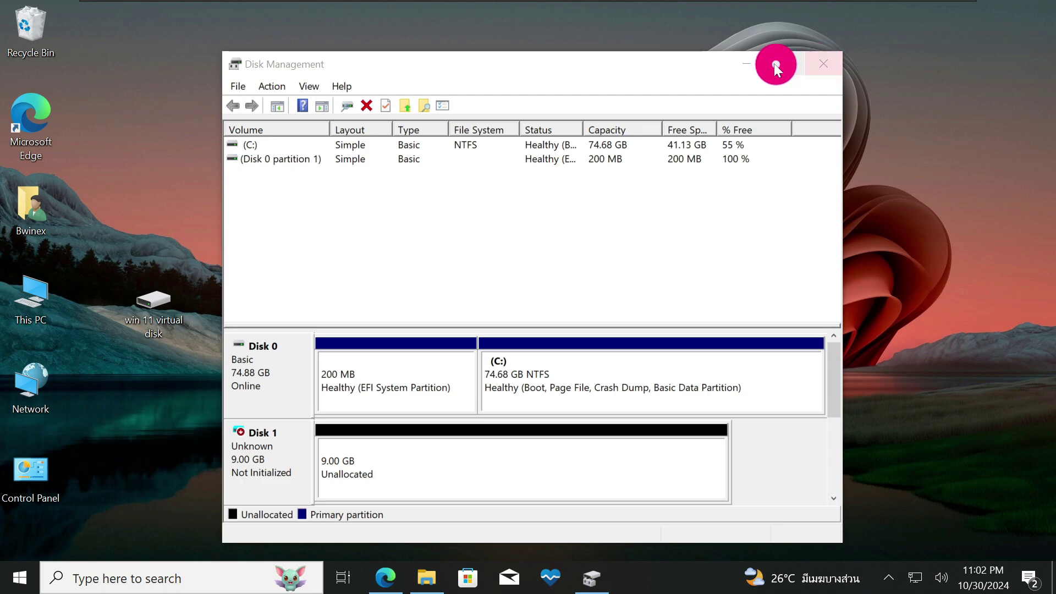
{"action": "left_click", "coordinate": [751, 65]}
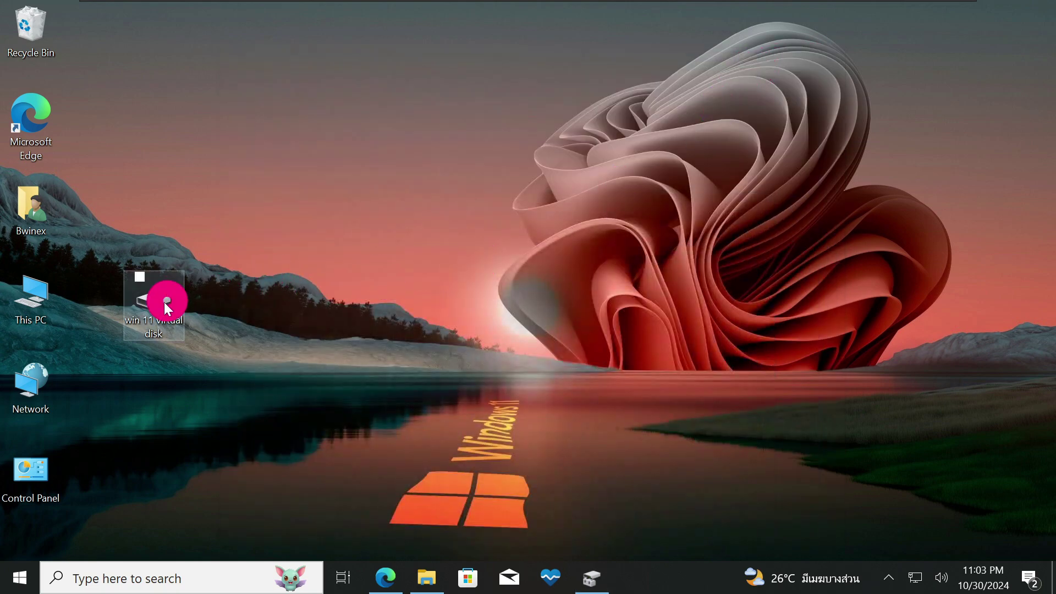
{"action": "left_click_drag", "start_coordinate": [165, 303], "coordinate": [227, 214]}
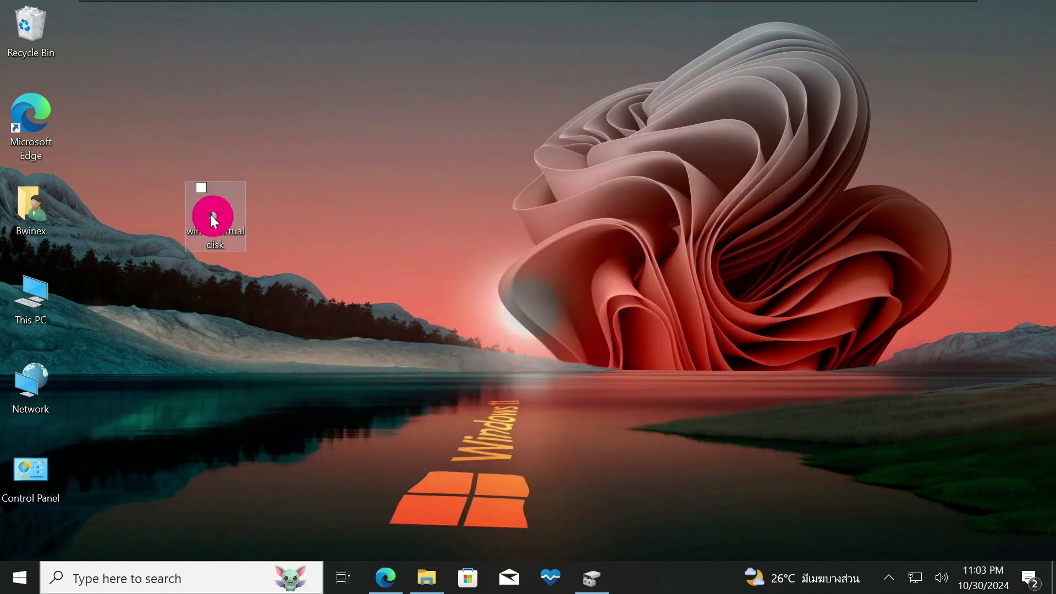
{"action": "left_click", "coordinate": [295, 196]}
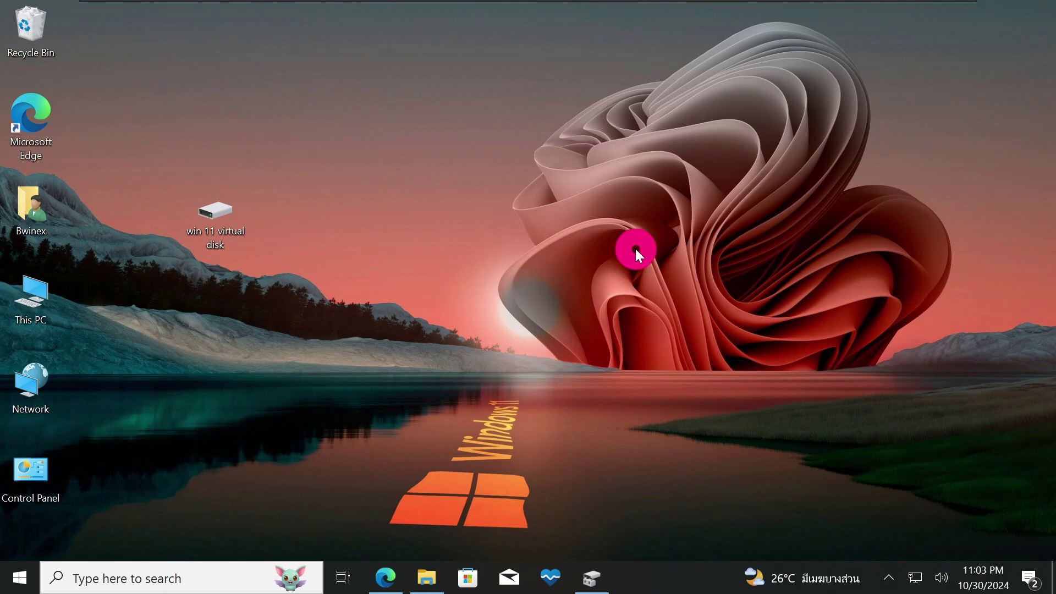
- Run rufus-4.6p from the Downloads folder with administrator permission and allow it to check for updates online
{"action": "left_click", "coordinate": [428, 578]}
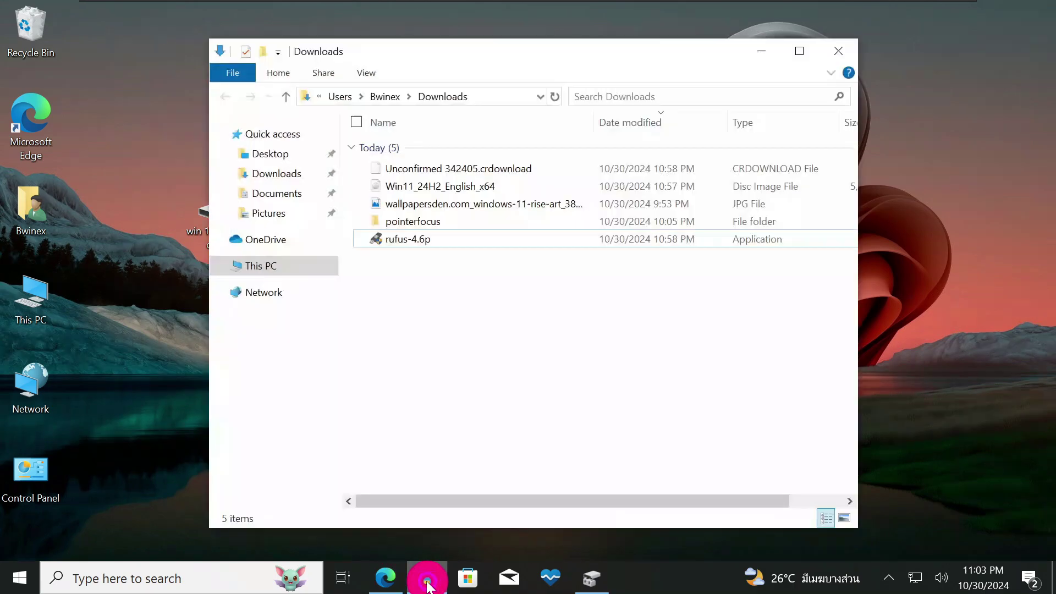
{"action": "double_click", "coordinate": [451, 245]}
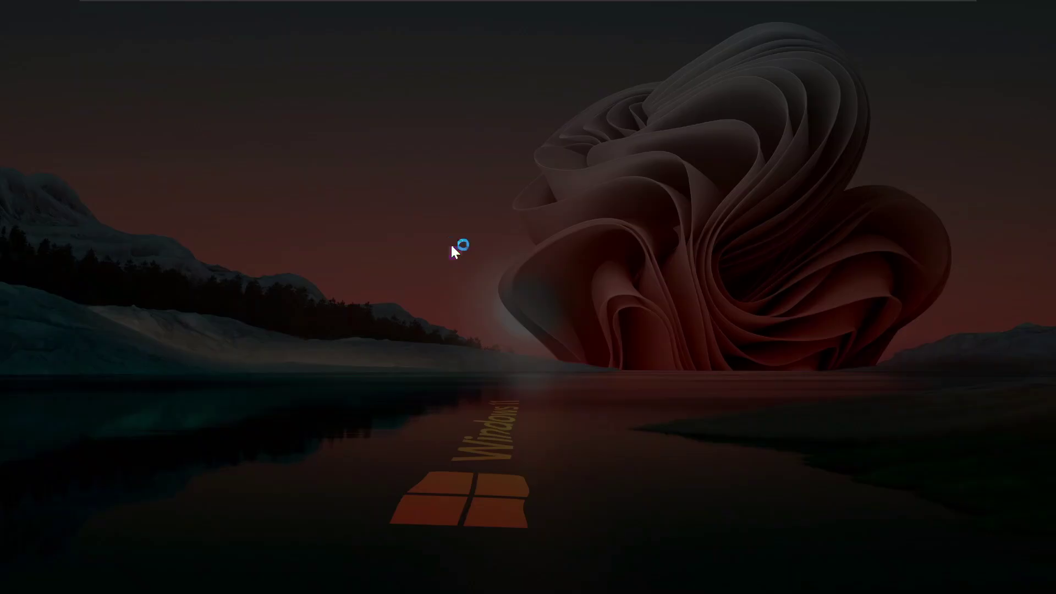
{"action": "left_click", "coordinate": [468, 405]}
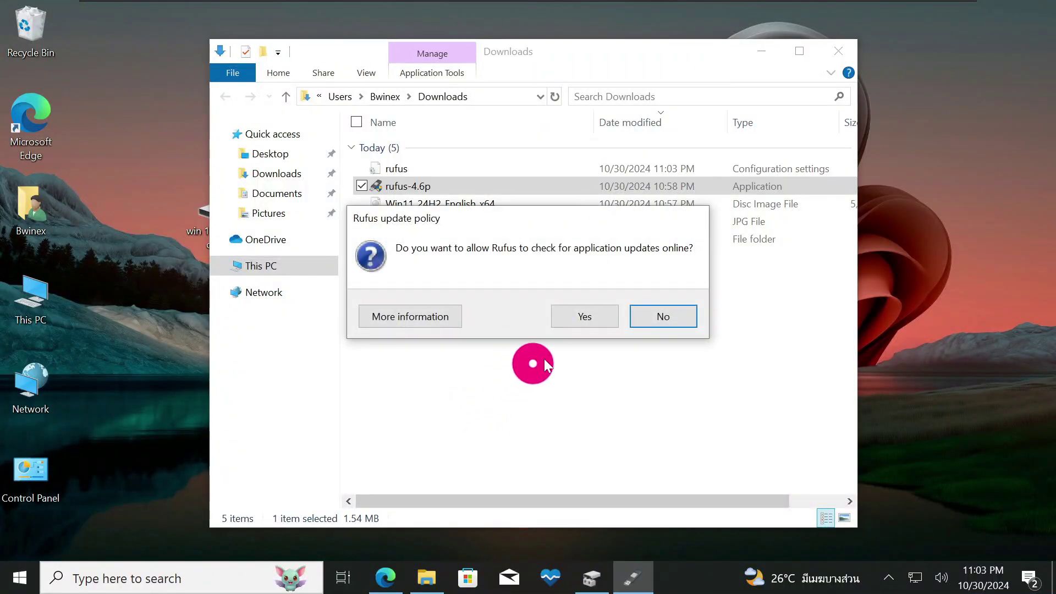
{"action": "left_click", "coordinate": [600, 321]}
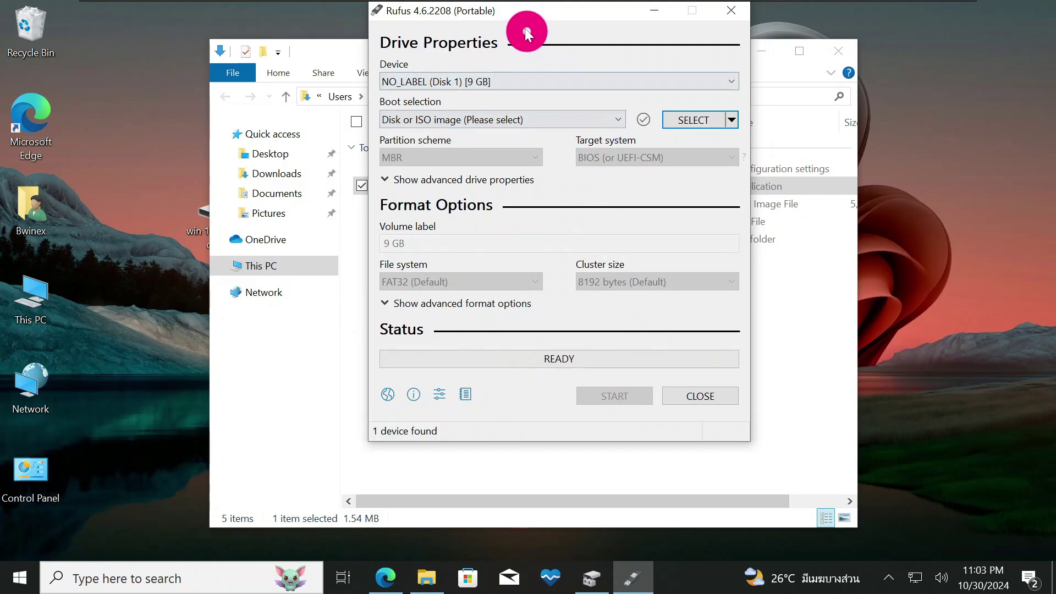
{"action": "left_click_drag", "start_coordinate": [522, 16], "coordinate": [545, 55]}
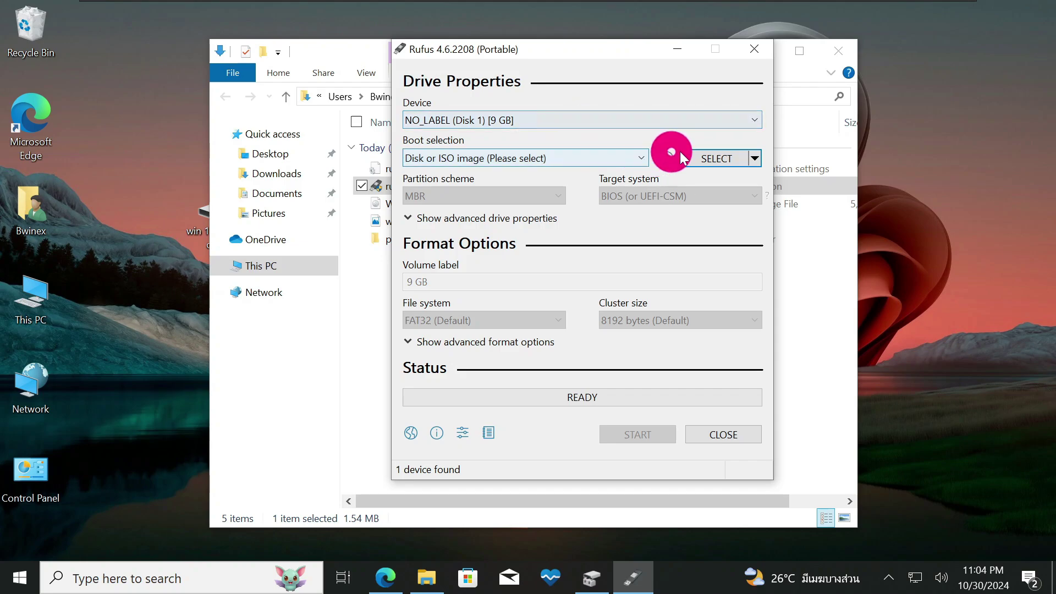
- Load the Win11_24H2_English_x64 image as the boot selection in Rufus and choose the GPT partition scheme
{"action": "left_click", "coordinate": [715, 159]}
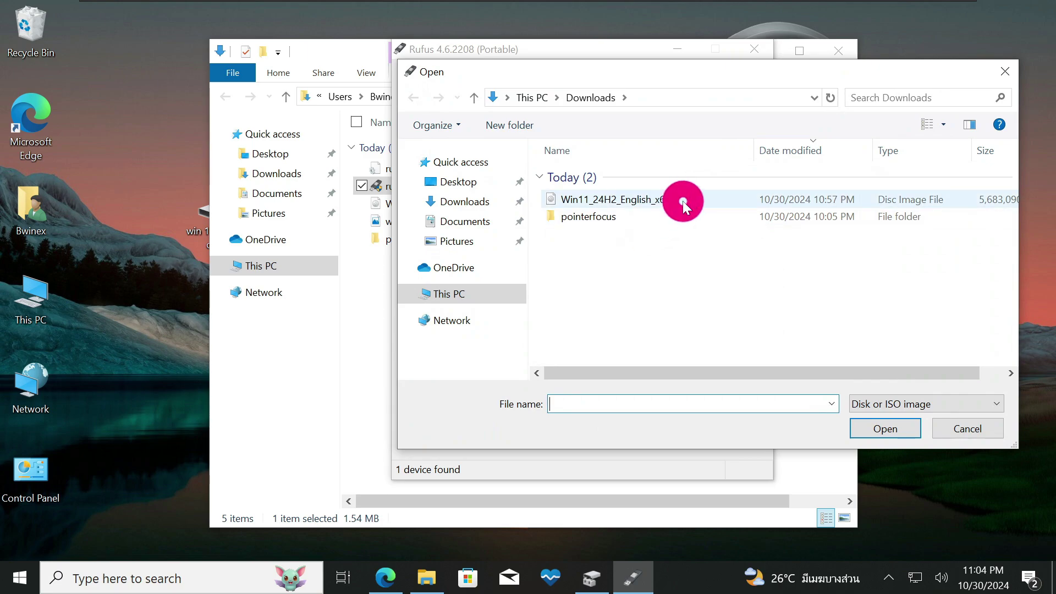
{"action": "left_click", "coordinate": [727, 199]}
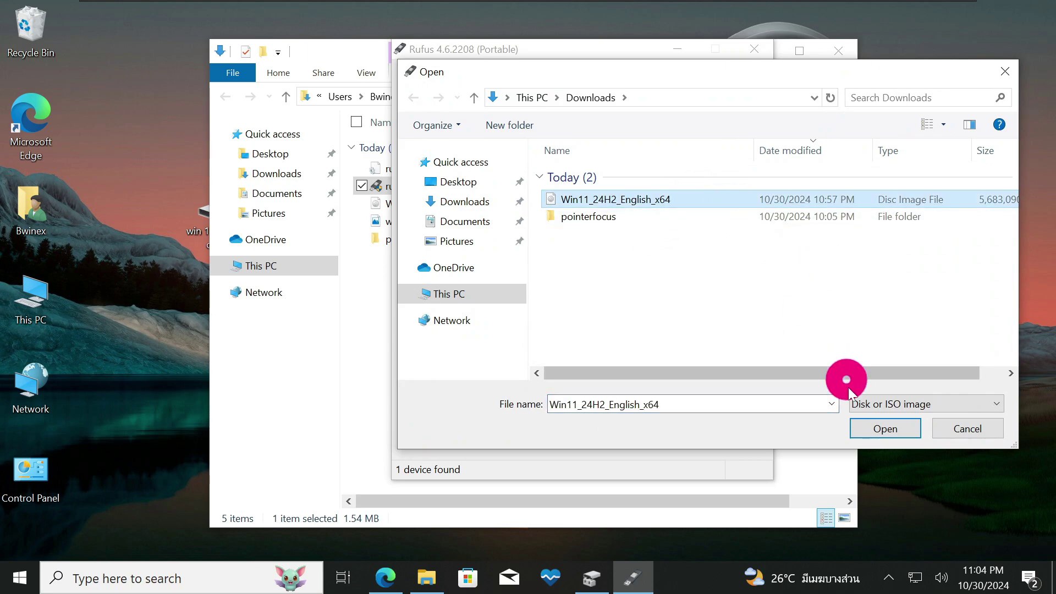
{"action": "left_click", "coordinate": [880, 429]}
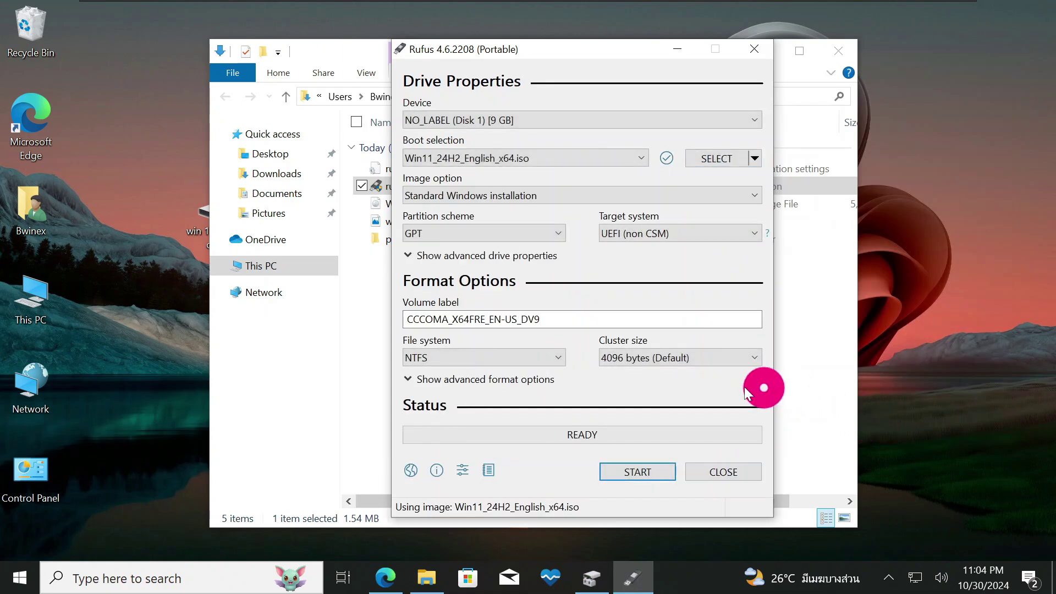
{"action": "left_click", "coordinate": [529, 238]}
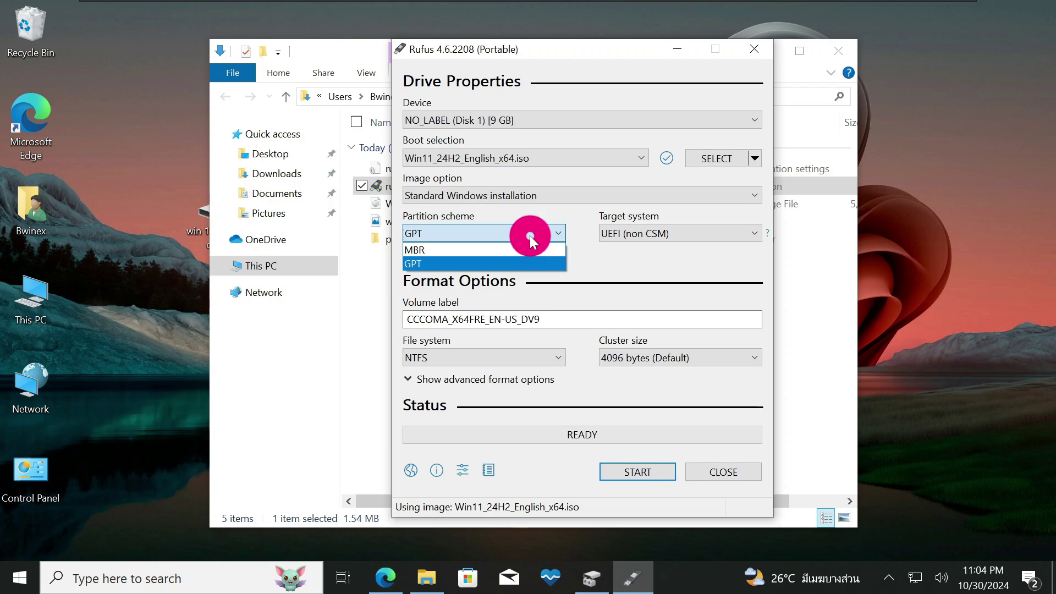
{"action": "left_click", "coordinate": [505, 264]}
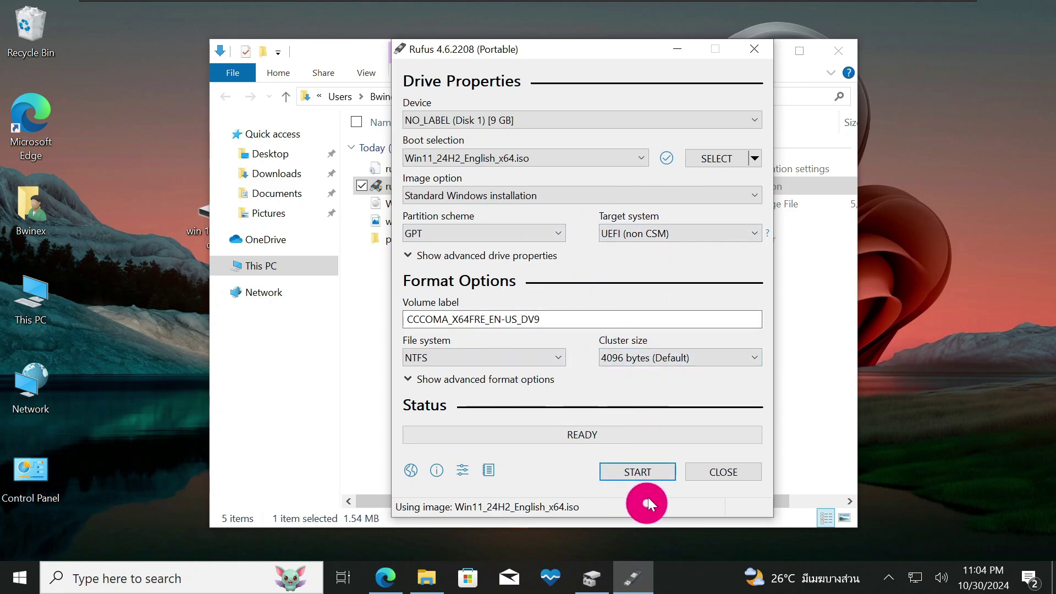
- Start the Rufus write with all six Windows customizations enabled, including the hardware requirement removal, local account, regional options, and disabled data collection and BitLocker
{"action": "left_click", "coordinate": [646, 471]}
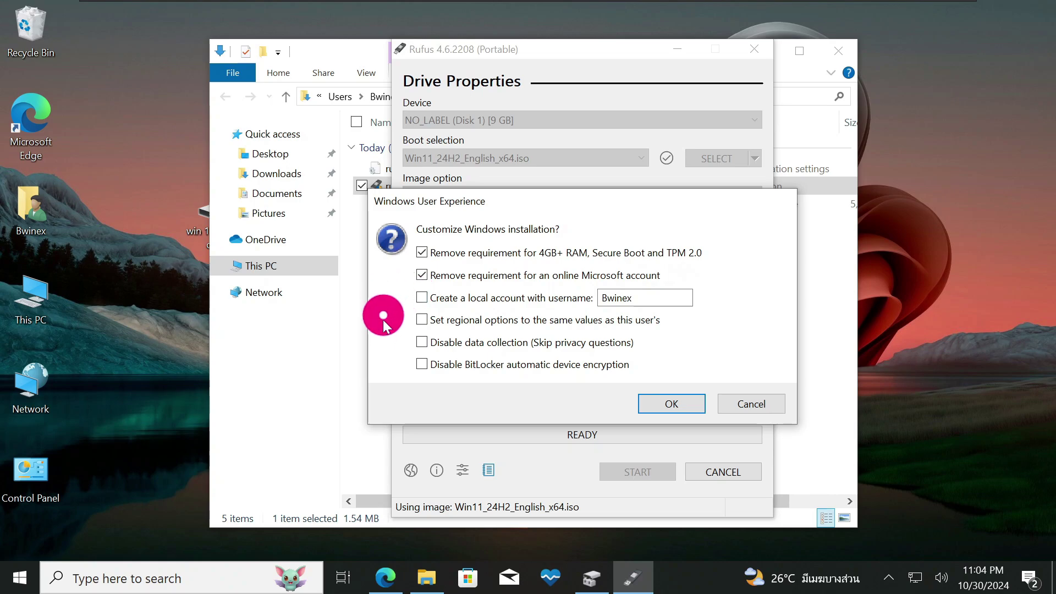
{"action": "left_click", "coordinate": [422, 365]}
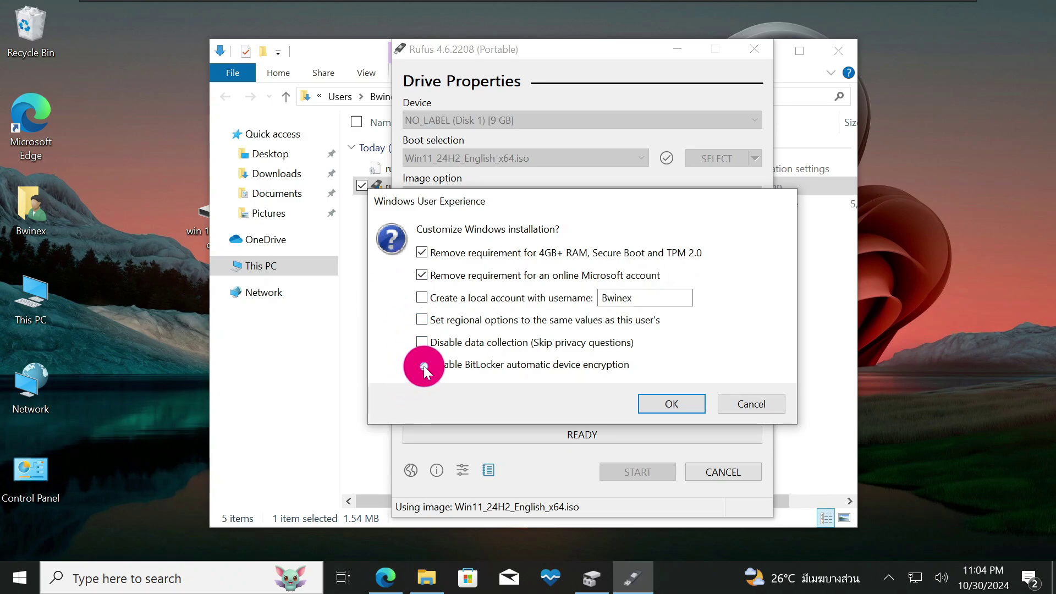
{"action": "left_click", "coordinate": [422, 342]}
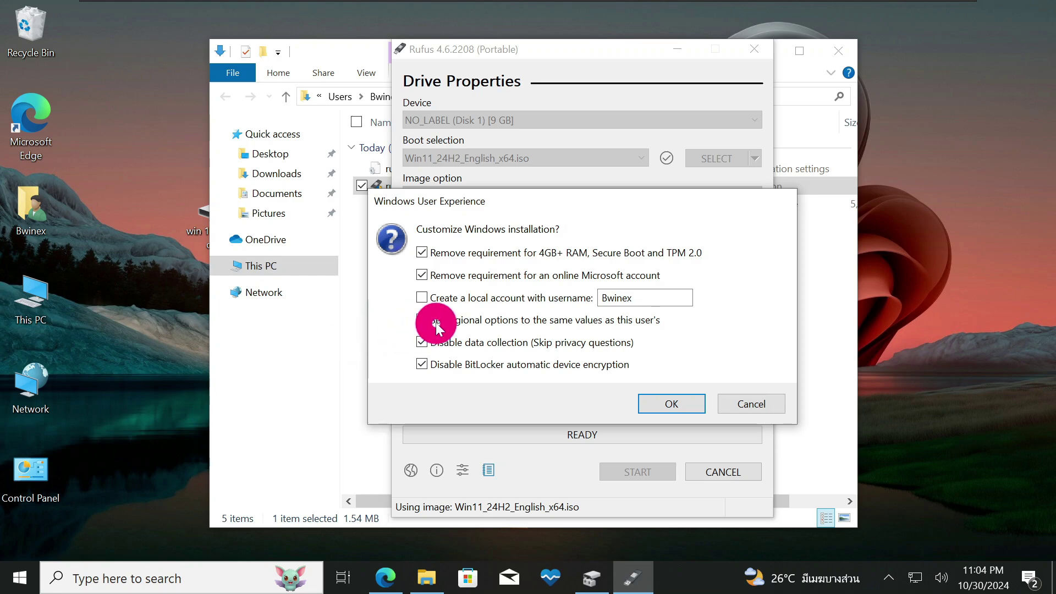
{"action": "left_click", "coordinate": [420, 321]}
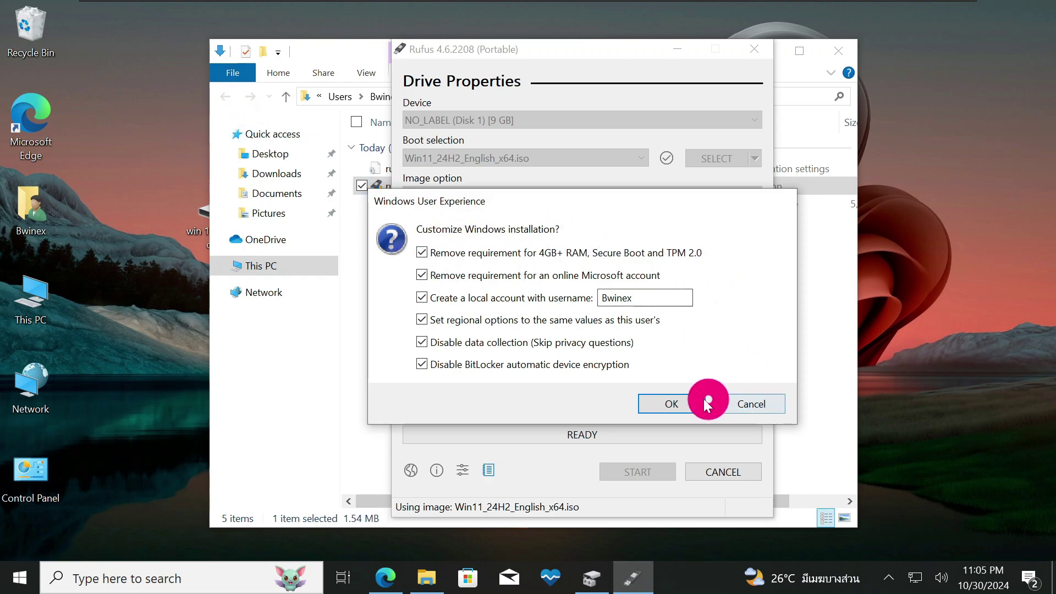
{"action": "left_click", "coordinate": [681, 407]}
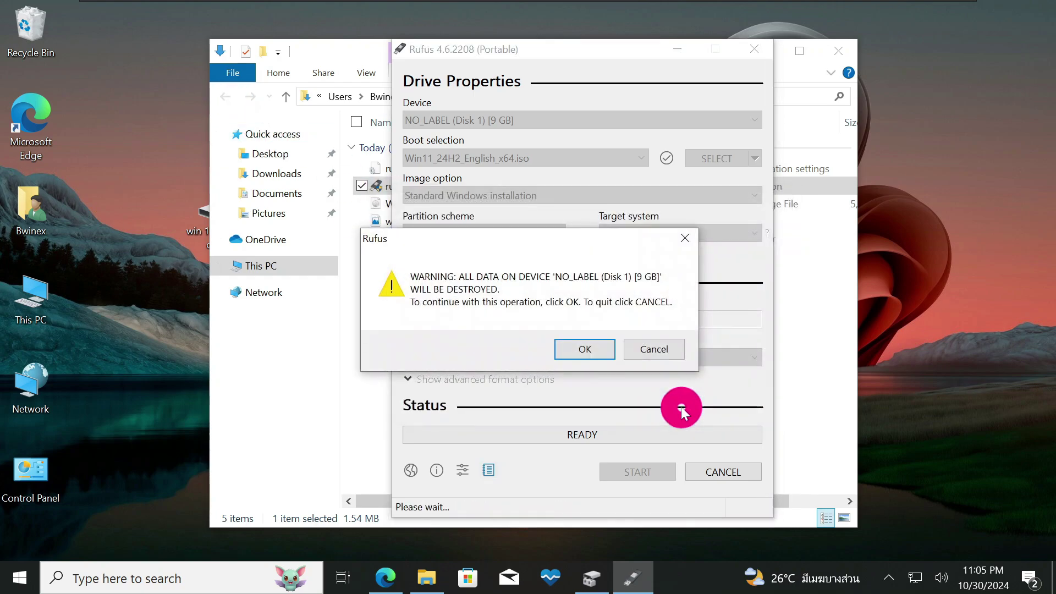
- Confirm erasing the 9 GB Disk 1, let Rufus finish writing the image, and close Rufus and the Downloads folder
{"action": "left_click", "coordinate": [579, 349]}
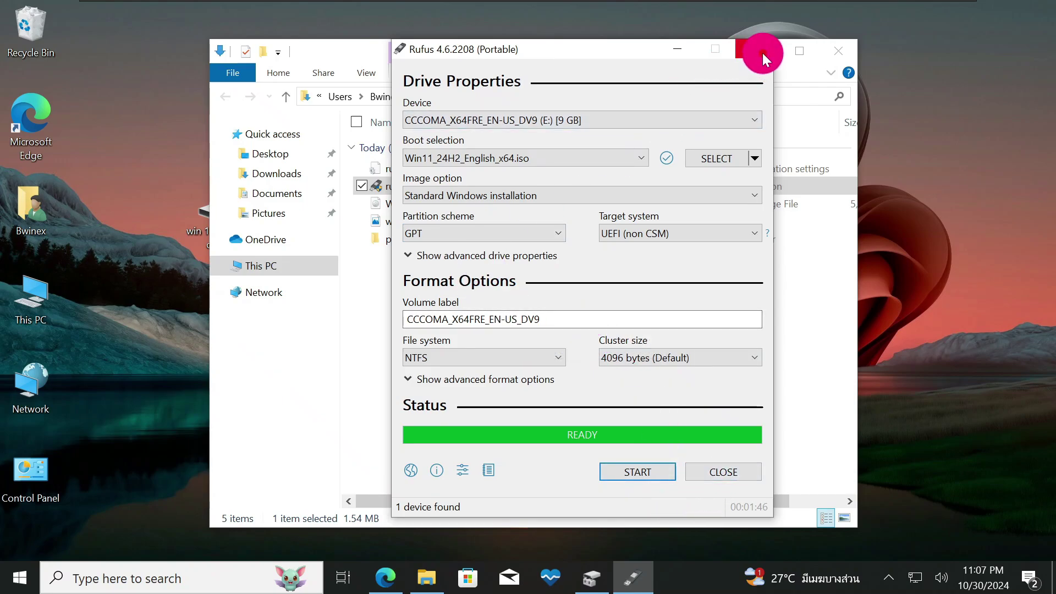
{"action": "left_click", "coordinate": [743, 476]}
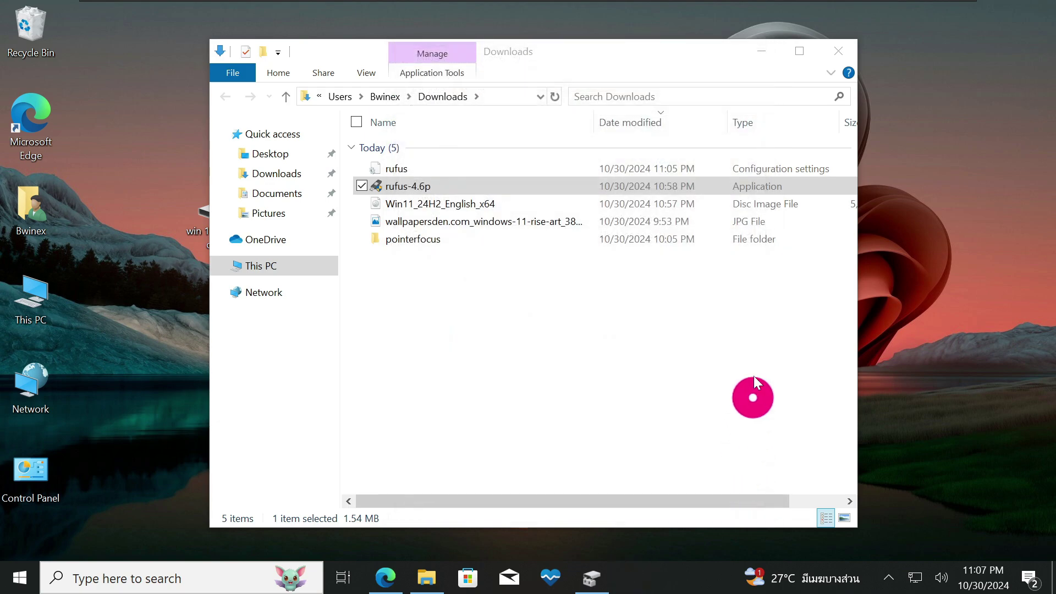
{"action": "left_click", "coordinate": [842, 51]}
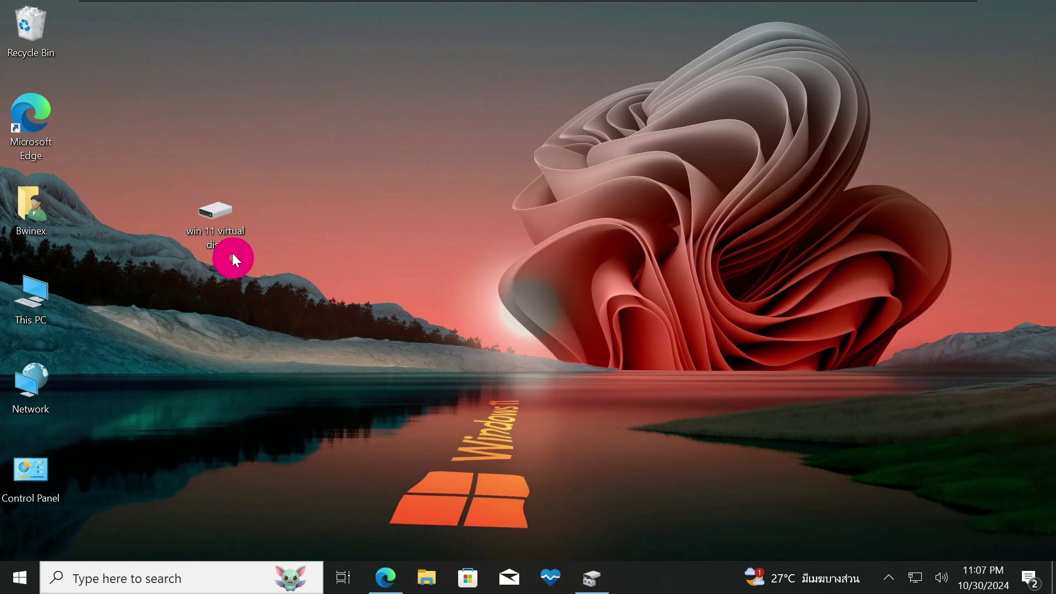
- Mount the win 11 virtual disk from the desktop and run its setup application with administrator permission
{"action": "left_click", "coordinate": [228, 232]}
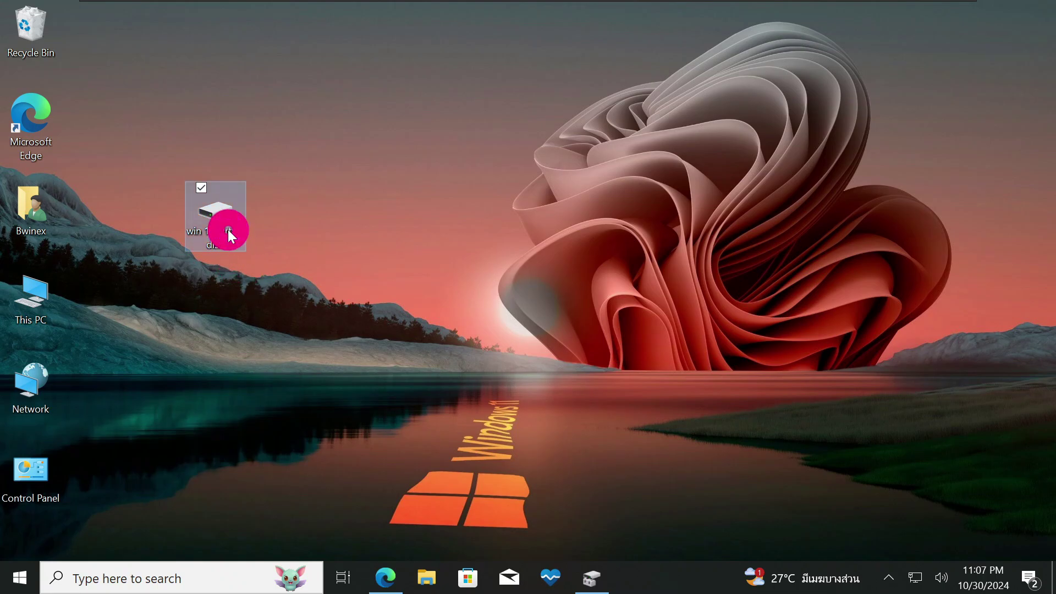
{"action": "double_click", "coordinate": [228, 231]}
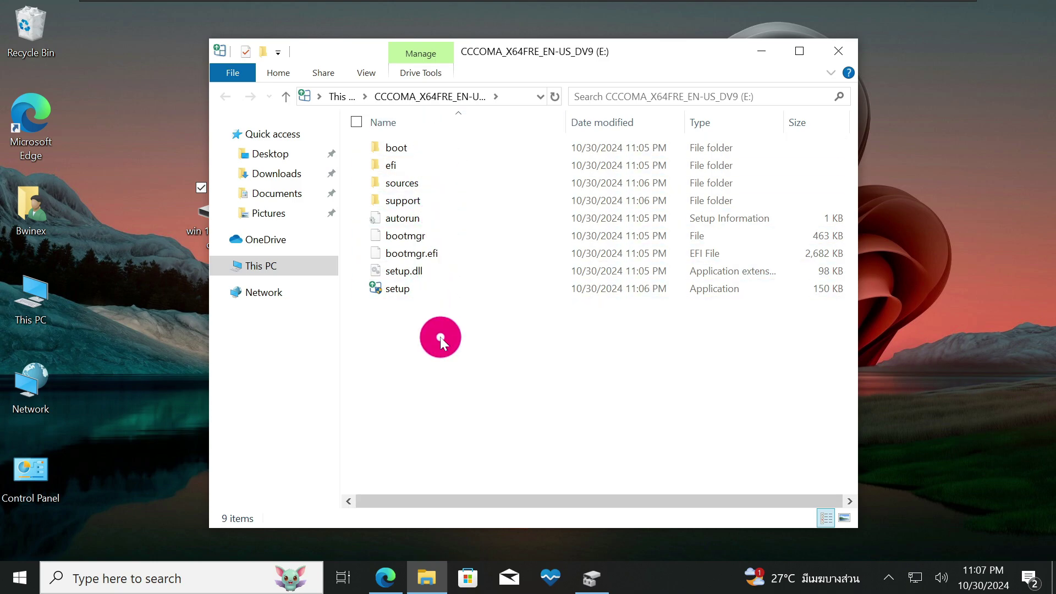
{"action": "double_click", "coordinate": [442, 295]}
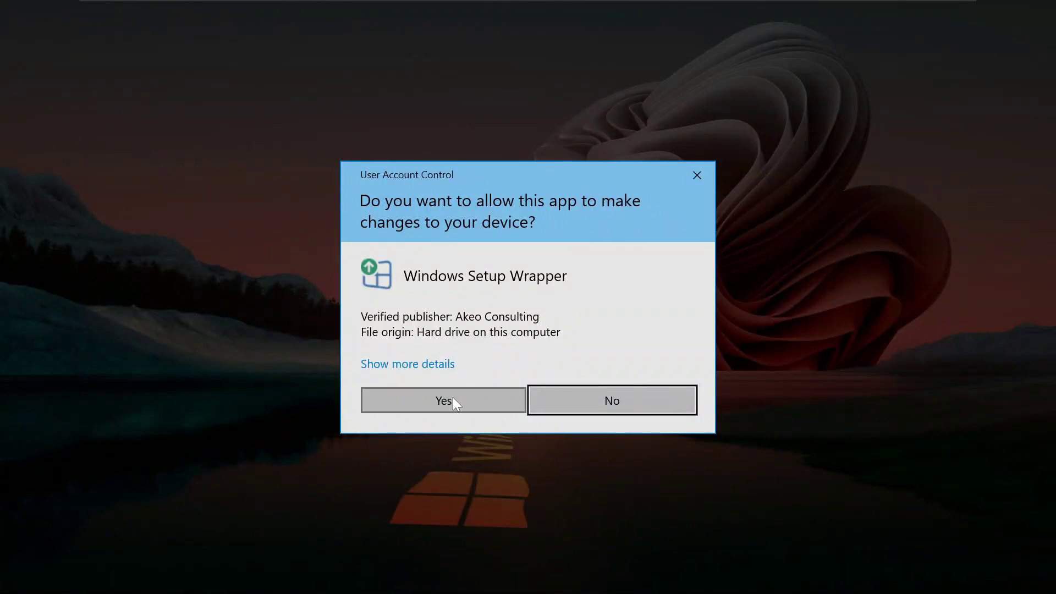
{"action": "left_click", "coordinate": [454, 401]}
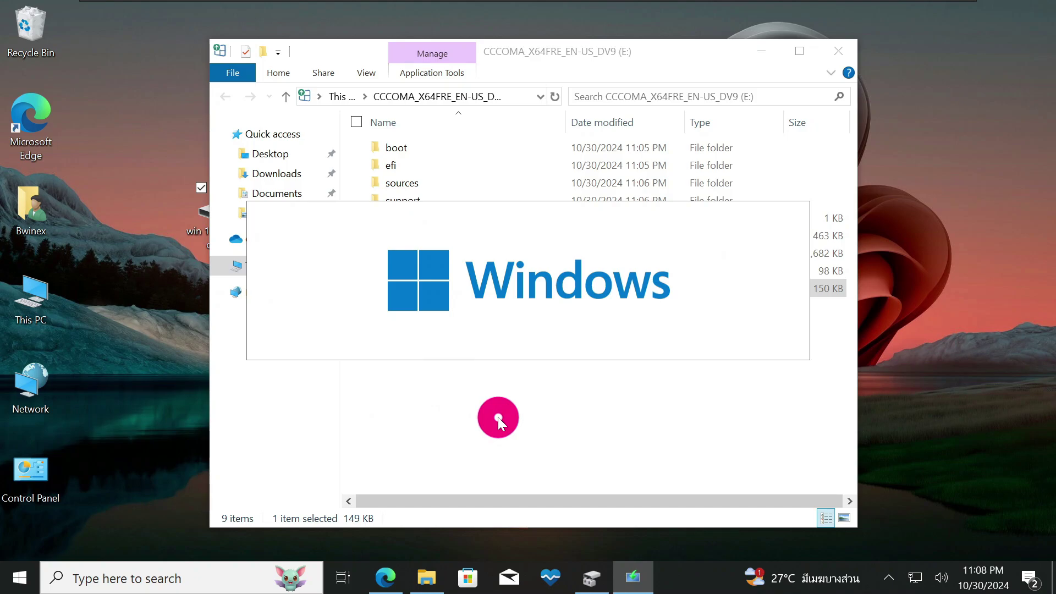
- Minimize the drive's folder window and proceed with Windows 11 Setup using the default online update option
{"action": "left_click", "coordinate": [337, 98]}
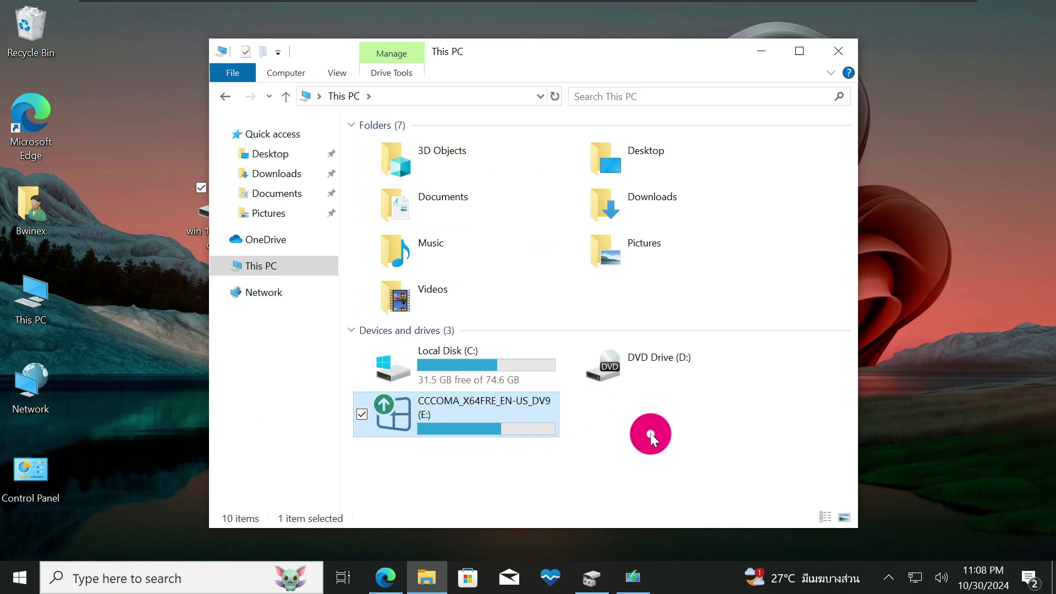
{"action": "left_click", "coordinate": [650, 437]}
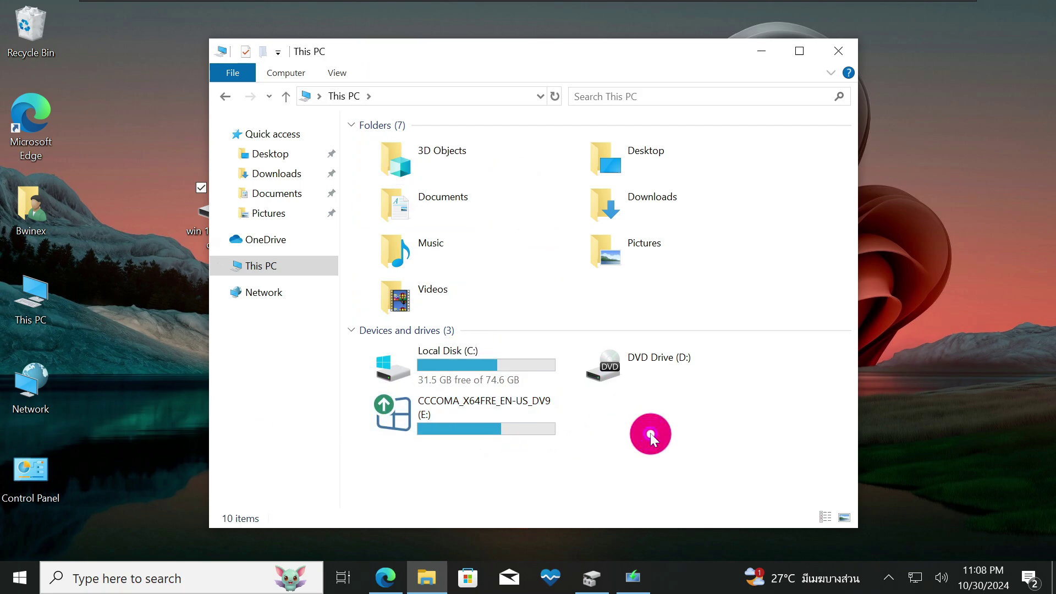
{"action": "left_click", "coordinate": [761, 45]}
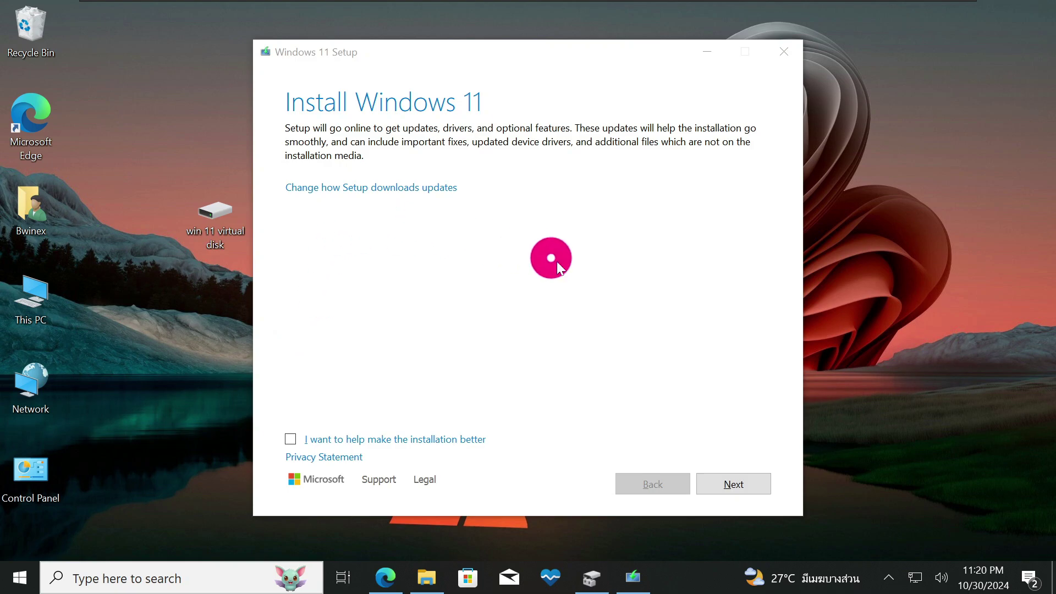
{"action": "left_click", "coordinate": [729, 487]}
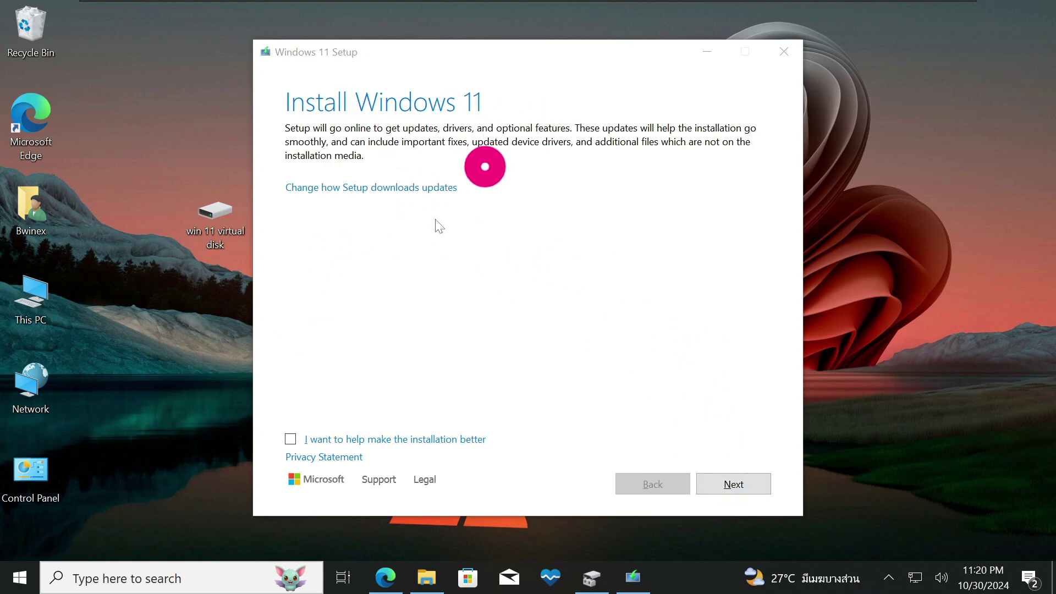
{"action": "left_click", "coordinate": [743, 487]}
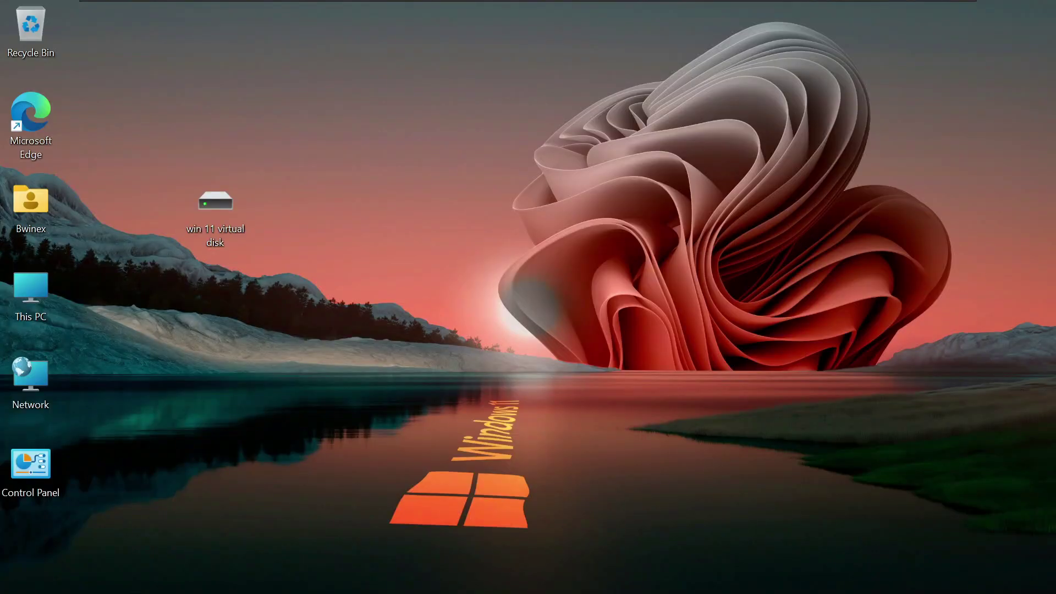
- Open the Start menu on the upgraded desktop to check its pinned apps and recommended items, and close it again
{"action": "key", "text": "super"}
{"action": "key", "text": "super"}
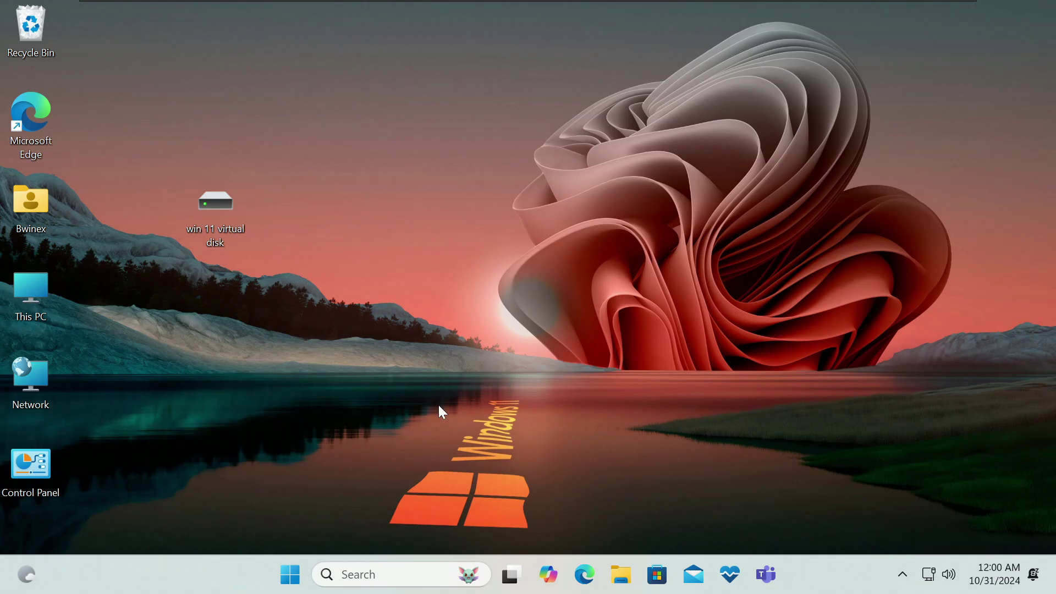
{"action": "left_click", "coordinate": [296, 583]}
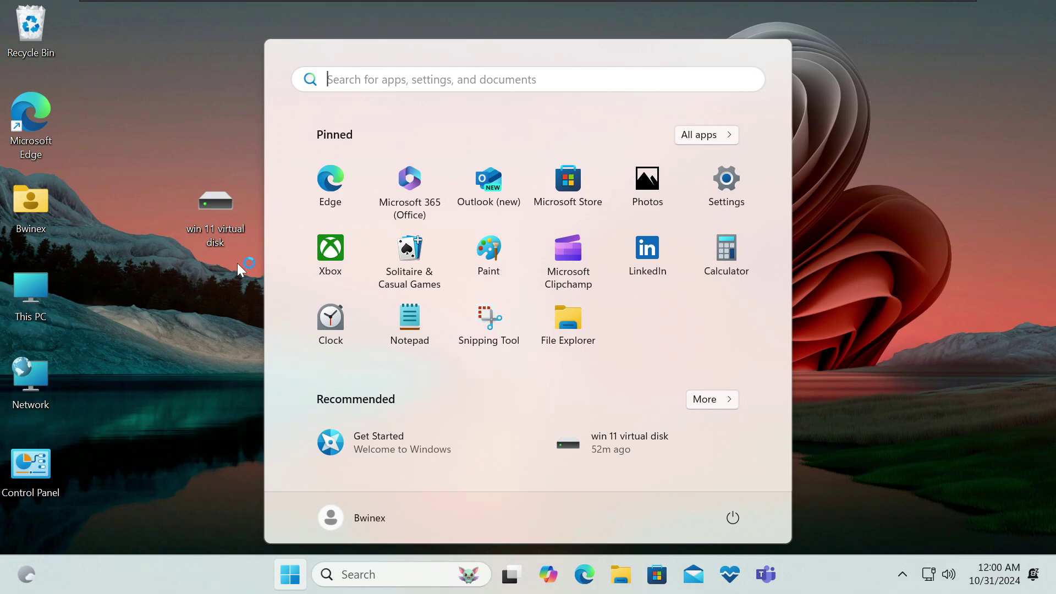
{"action": "left_click", "coordinate": [211, 227]}
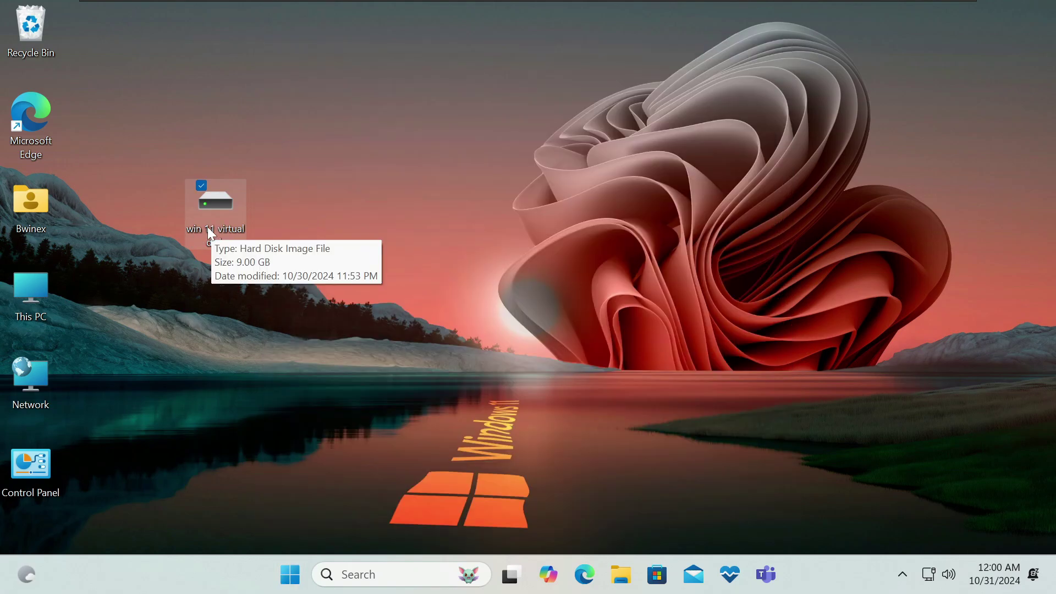
- Examine the drives in This PC and the folders on Local Disk (C:), including Windows.old, and minimize the window
{"action": "double_click", "coordinate": [48, 289]}
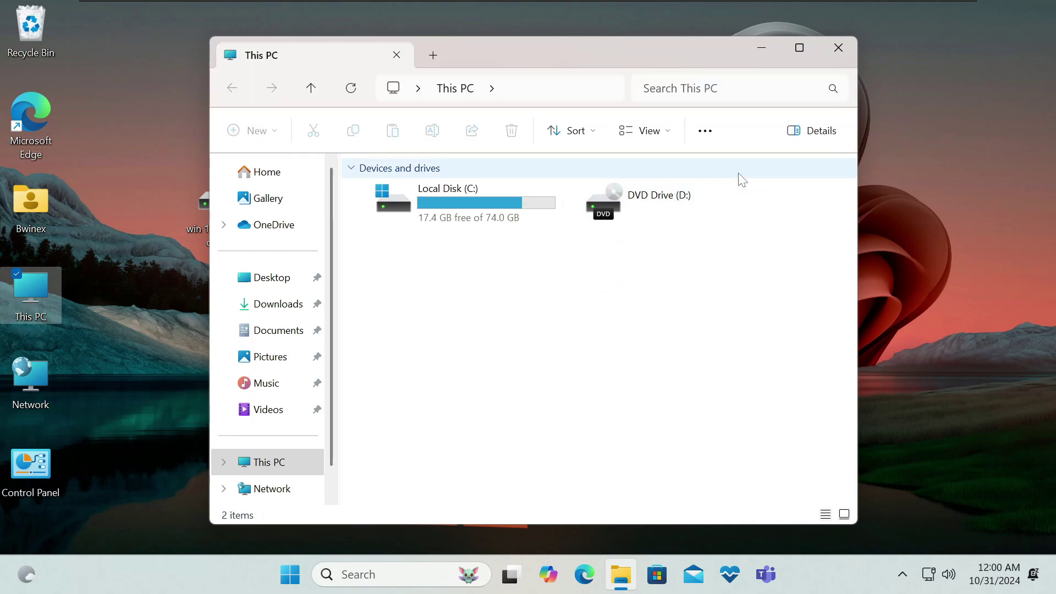
{"action": "double_click", "coordinate": [492, 219]}
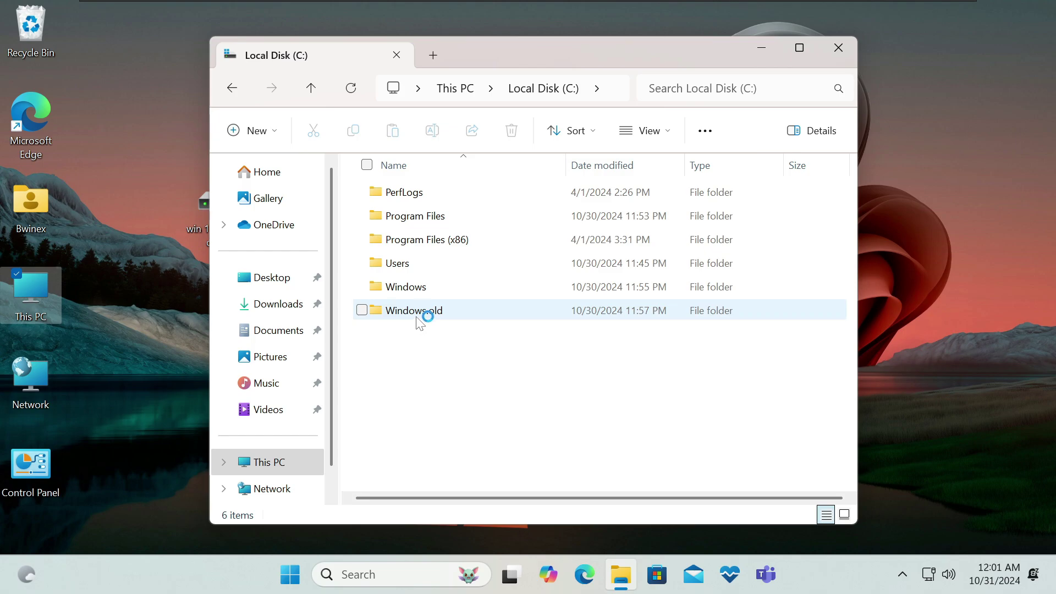
{"action": "left_click", "coordinate": [158, 258]}
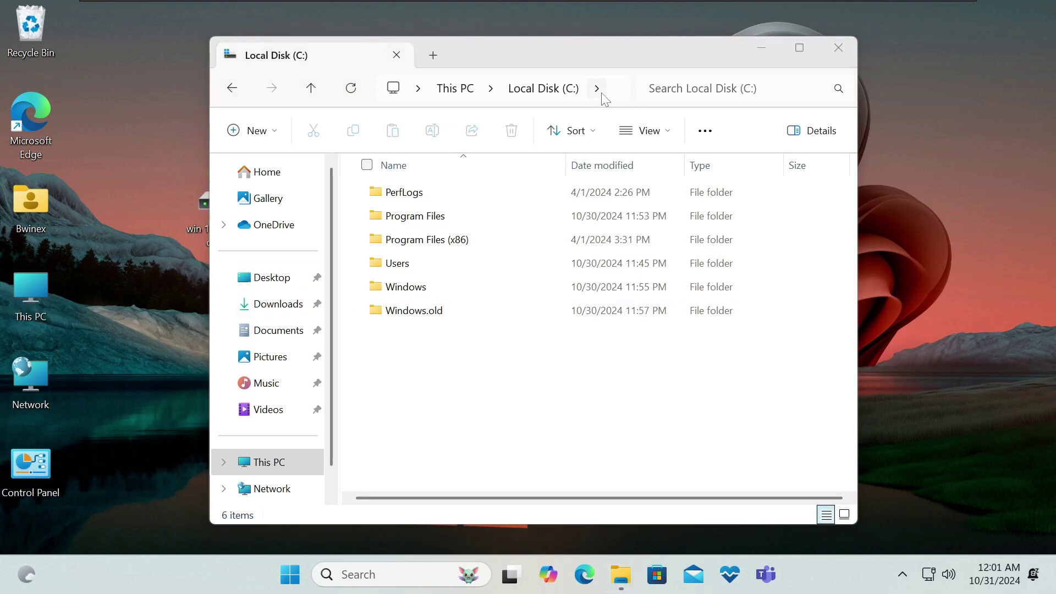
{"action": "left_click", "coordinate": [762, 48]}
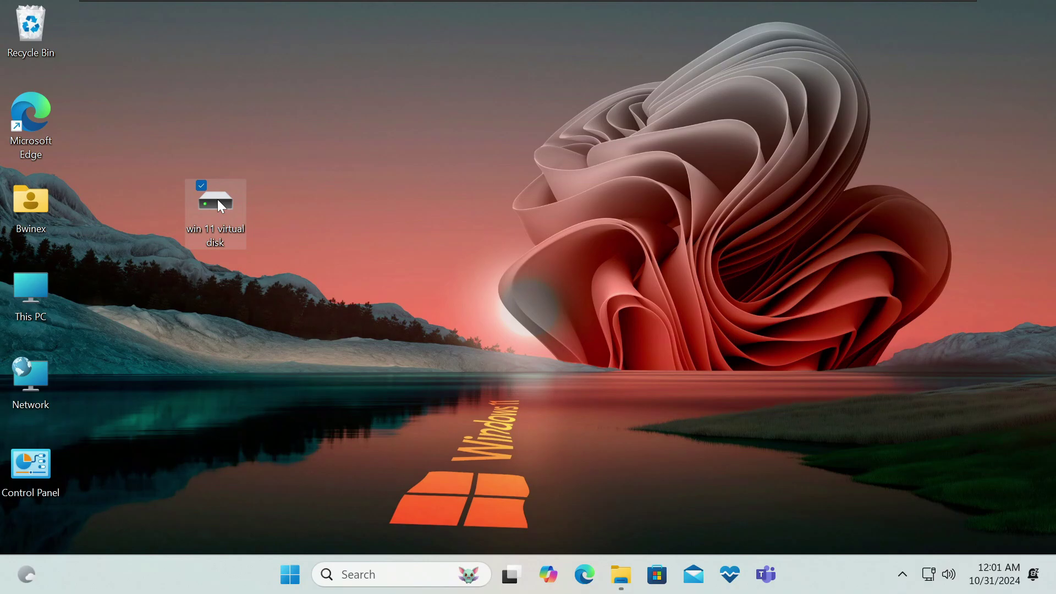
- Permanently delete the win 11 virtual disk file from the desktop, bypassing the Recycle Bin
{"action": "right_click", "coordinate": [217, 199]}
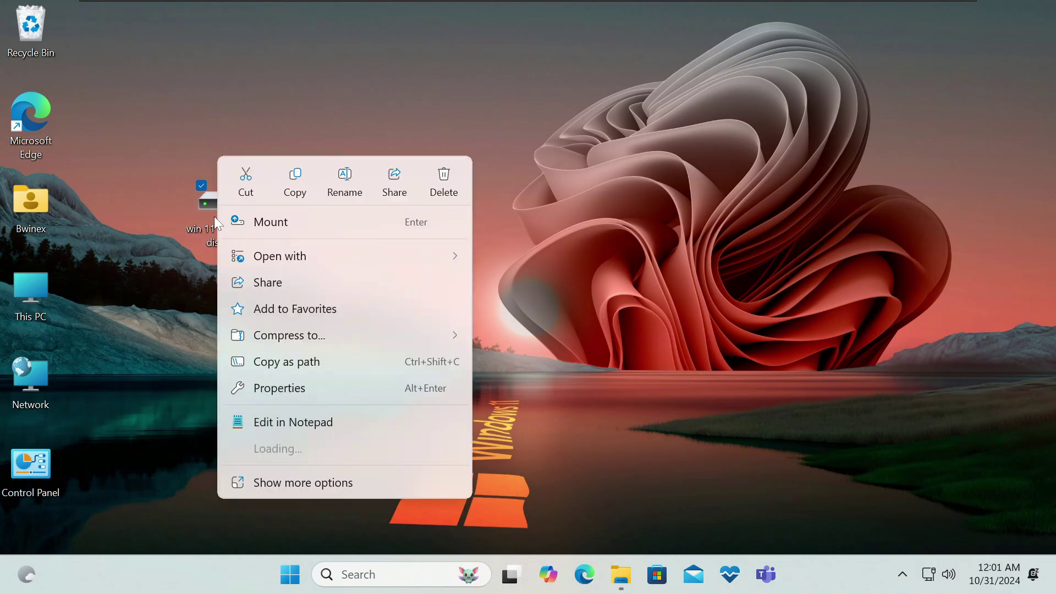
{"action": "left_click", "coordinate": [177, 140]}
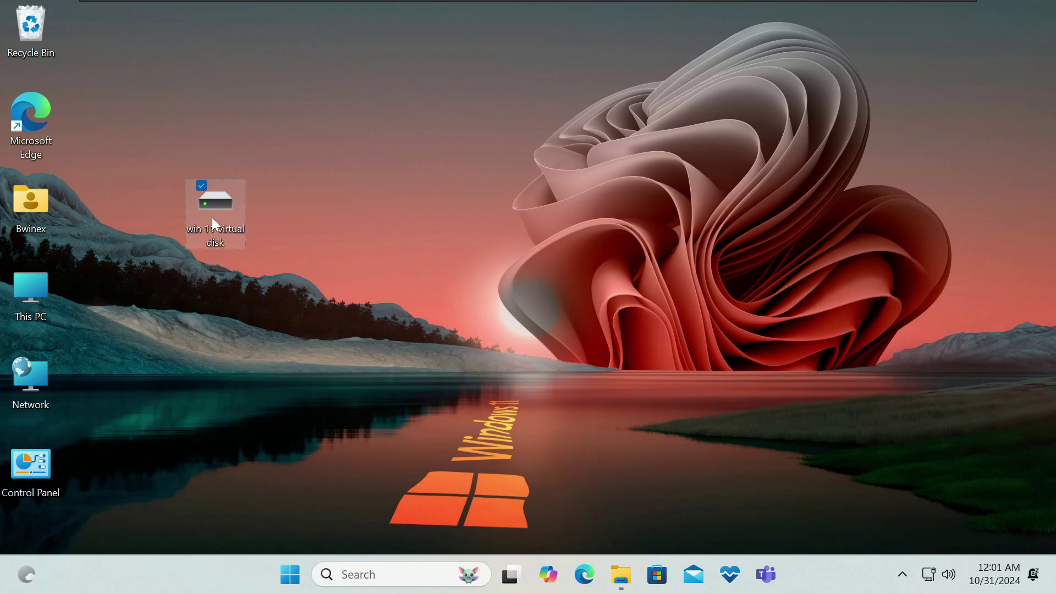
{"action": "key", "text": "shift+Delete"}
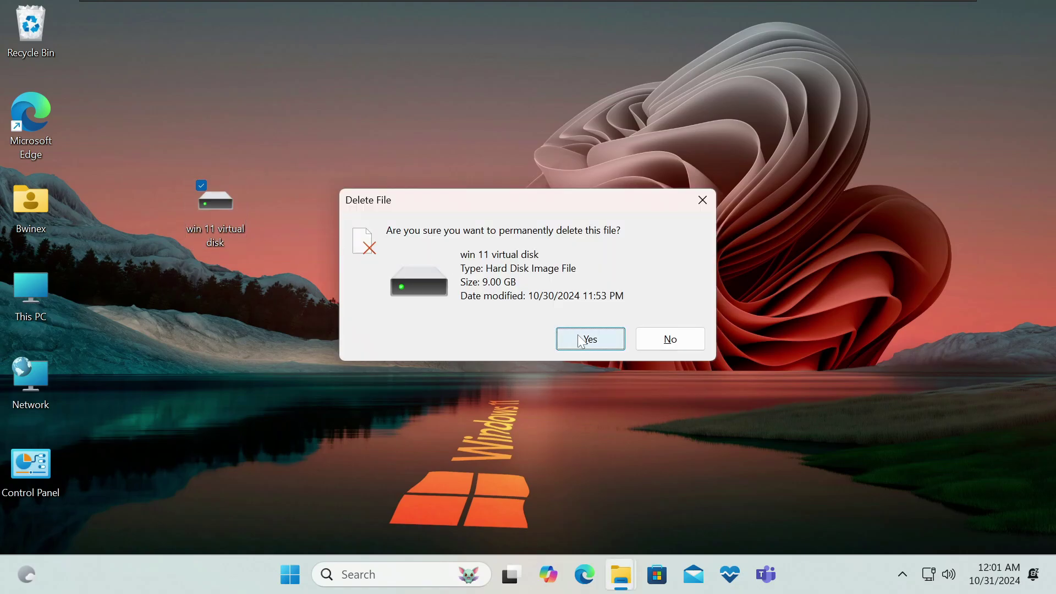
{"action": "left_click", "coordinate": [591, 347]}
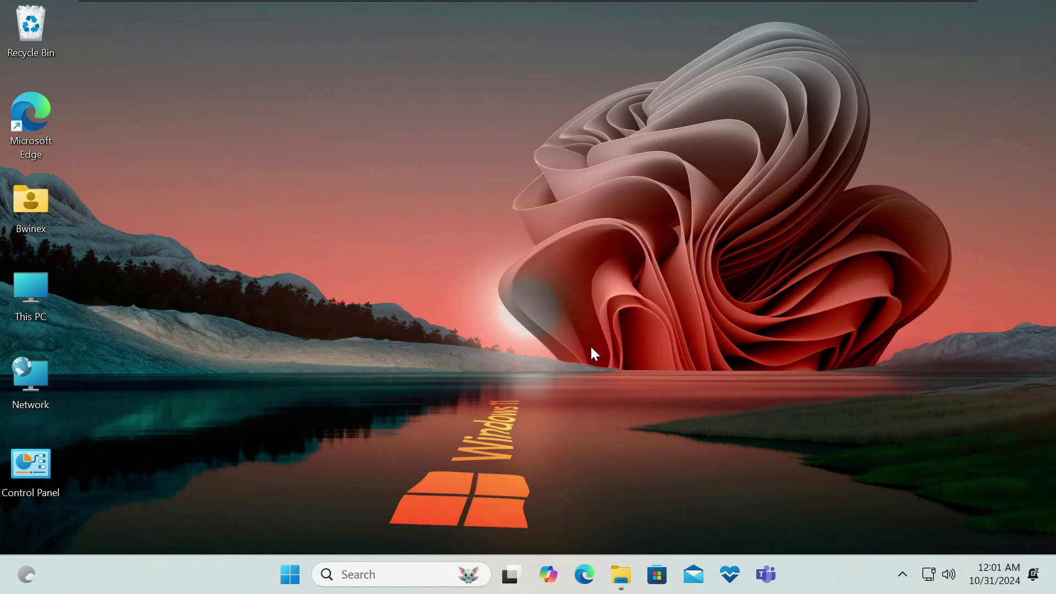